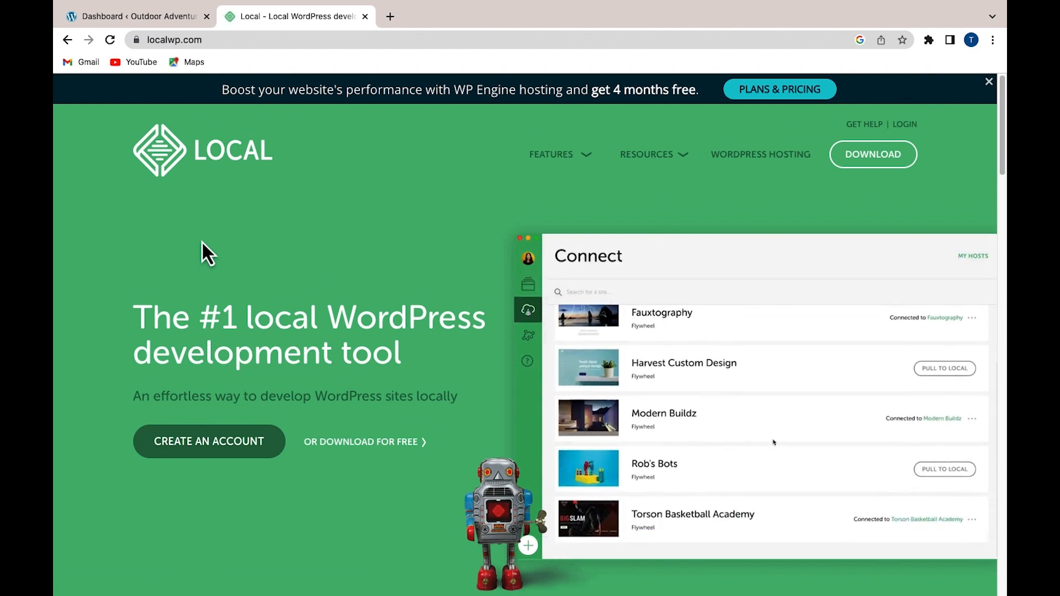
Scroll the localwp.com homepage down toward the download link
scroll(201, 243, "down", 1)
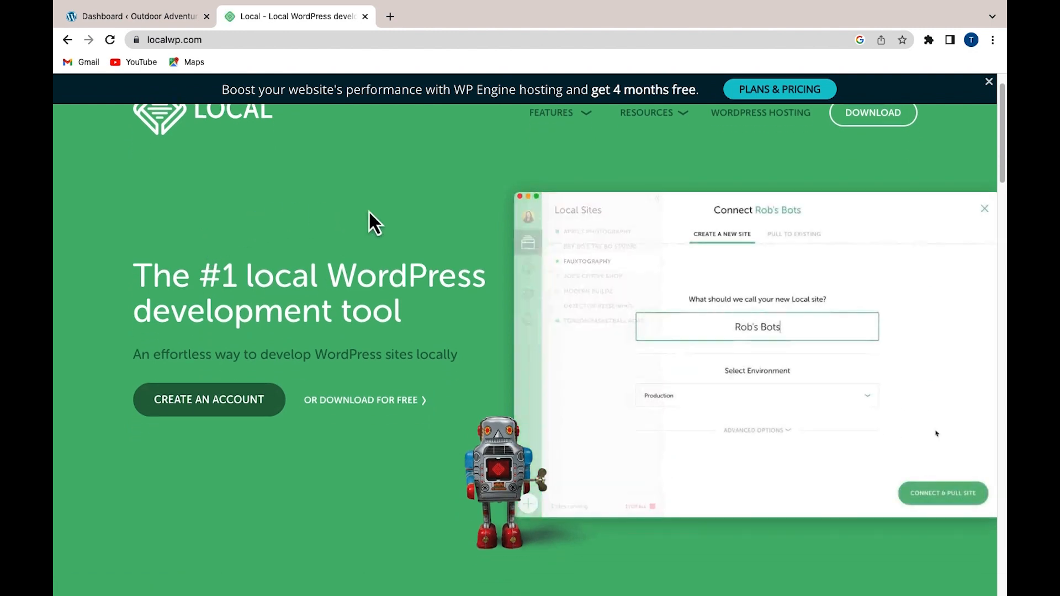
Open Local's free download form and choose Mac Intel as the platform
left_click(375, 401)
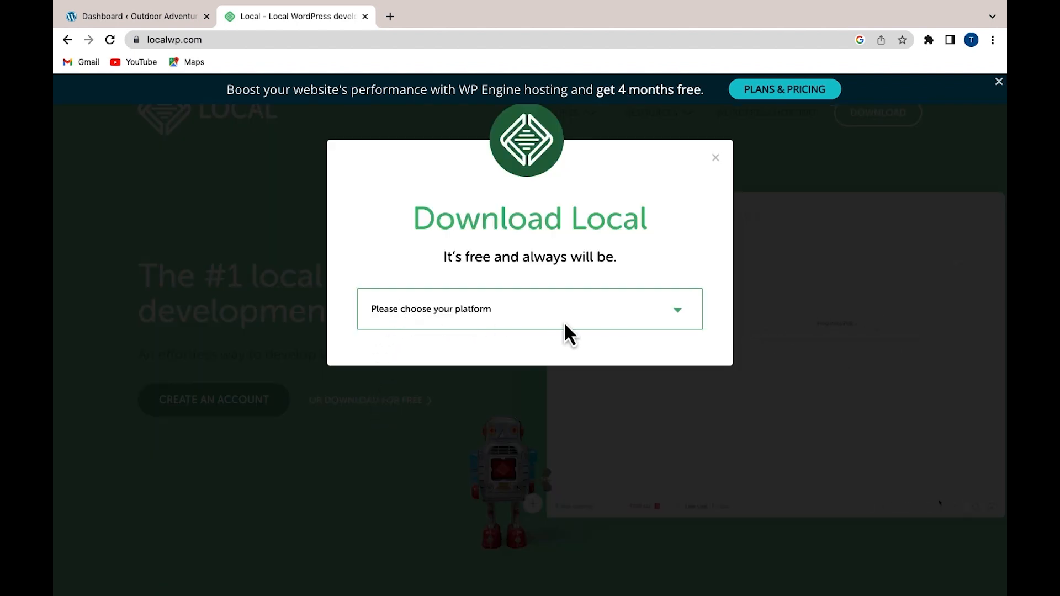
left_click(681, 326)
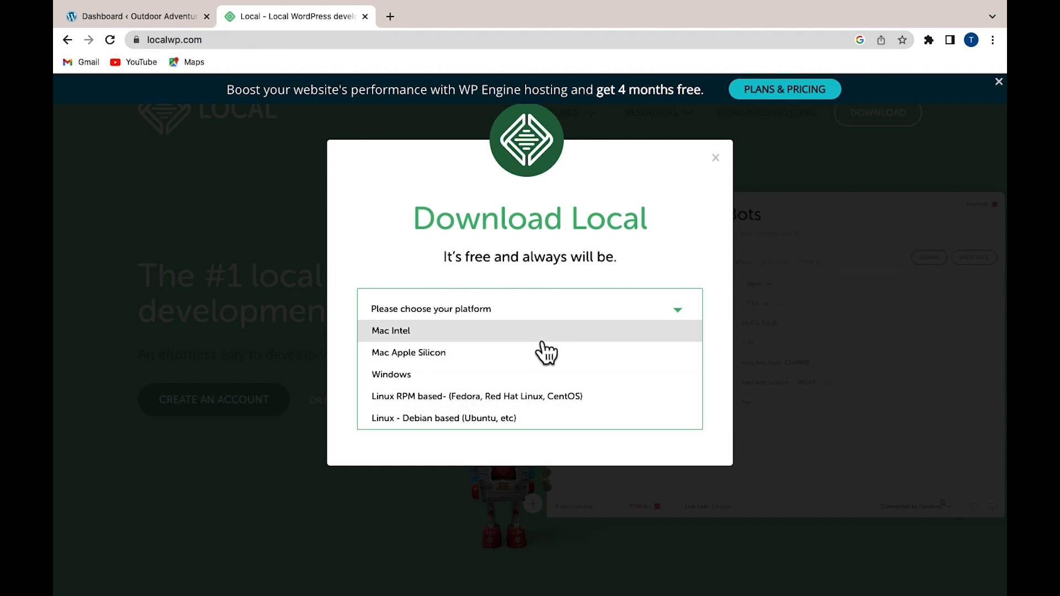
left_click(390, 334)
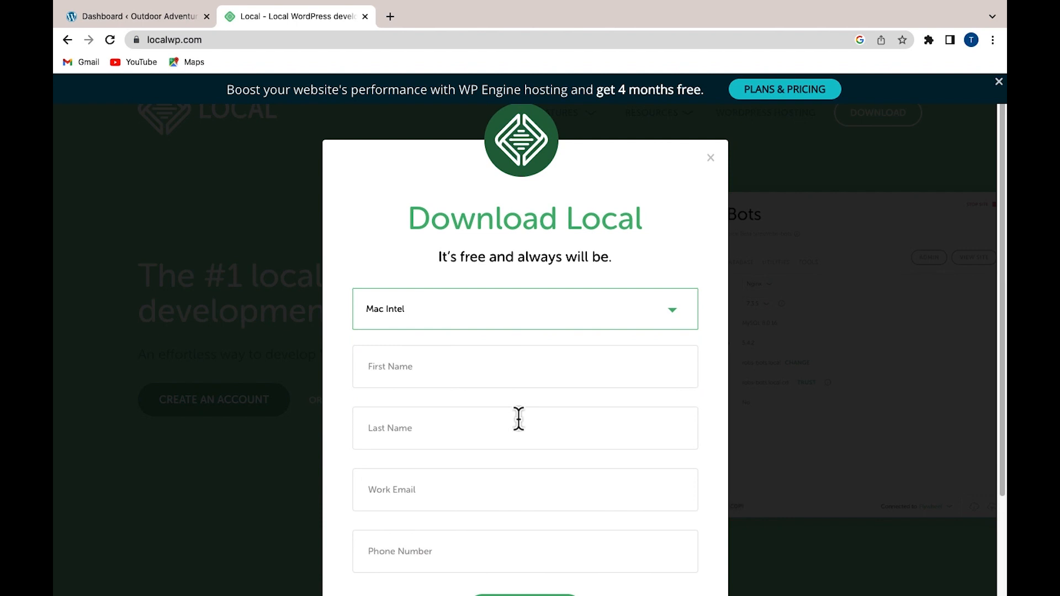
Fill the name, work e-mail and phone fields from saved details and submit with GET IT NOW!
left_click(458, 369)
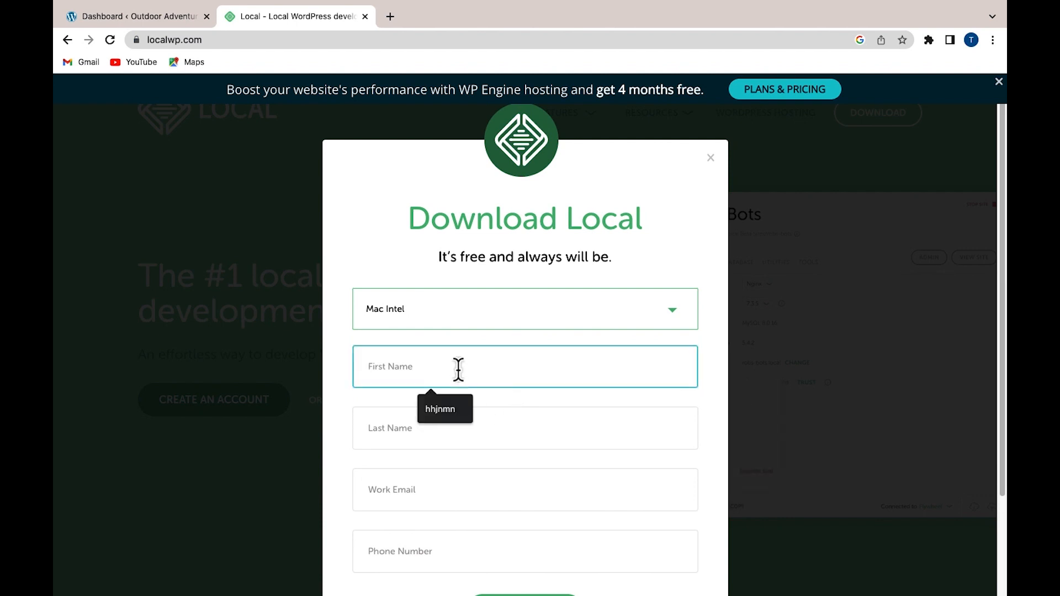
left_click(378, 385)
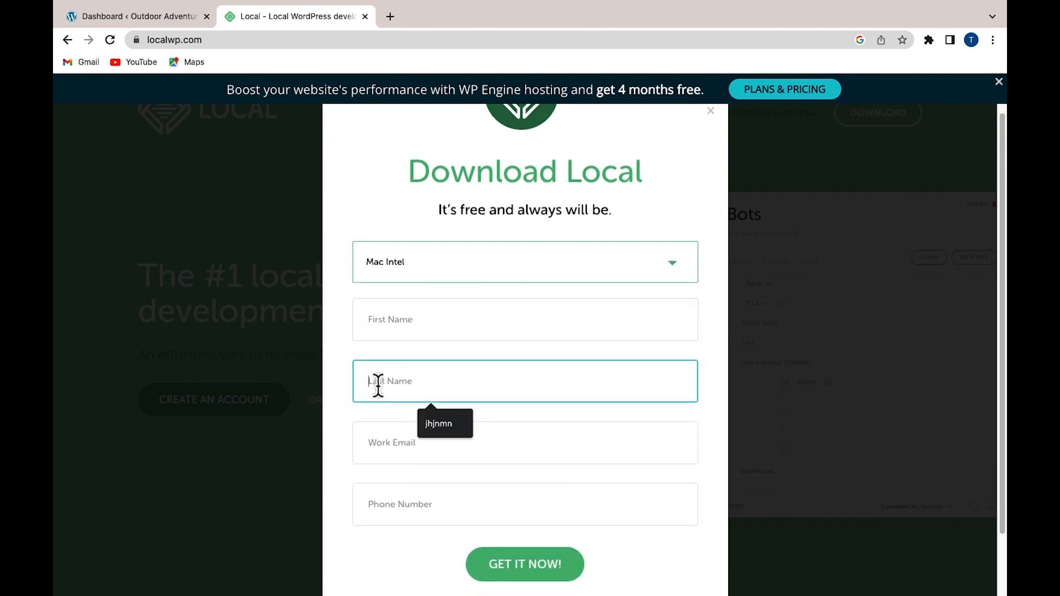
scroll(388, 379, "down", 2)
left_click(400, 380)
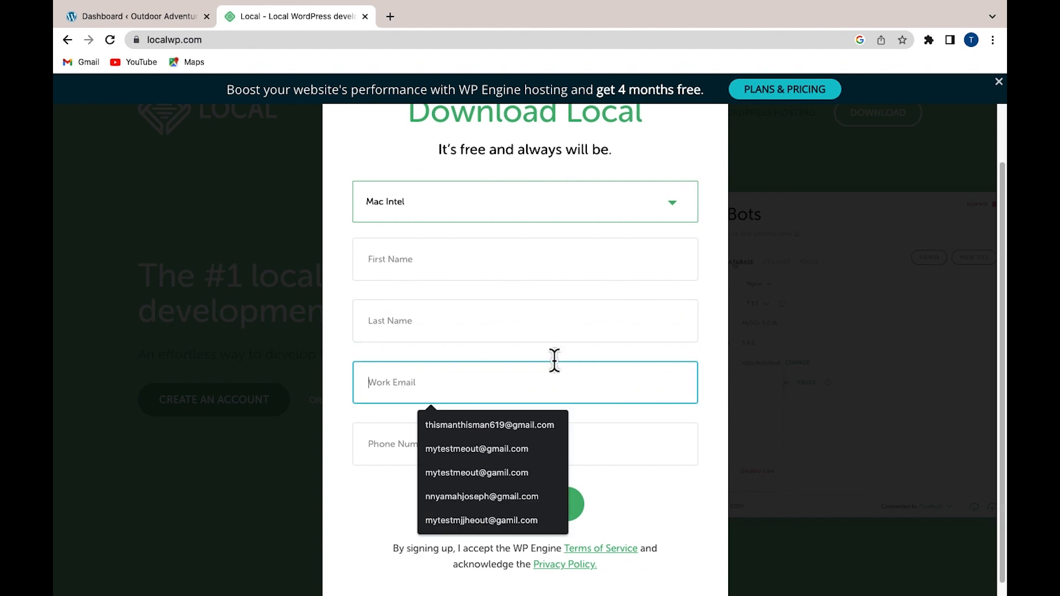
left_click(374, 436)
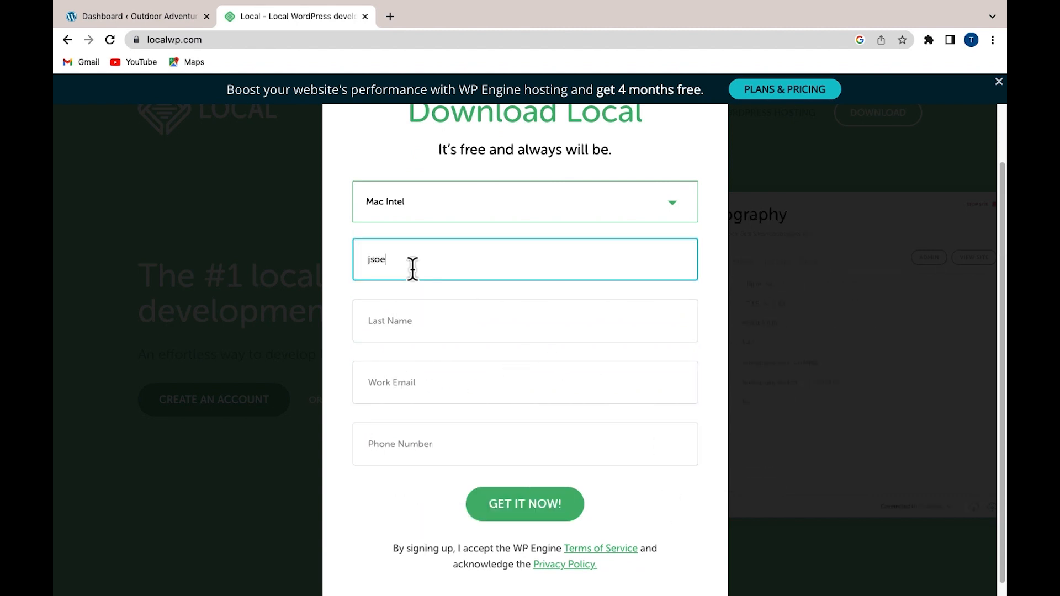
double_click(420, 265)
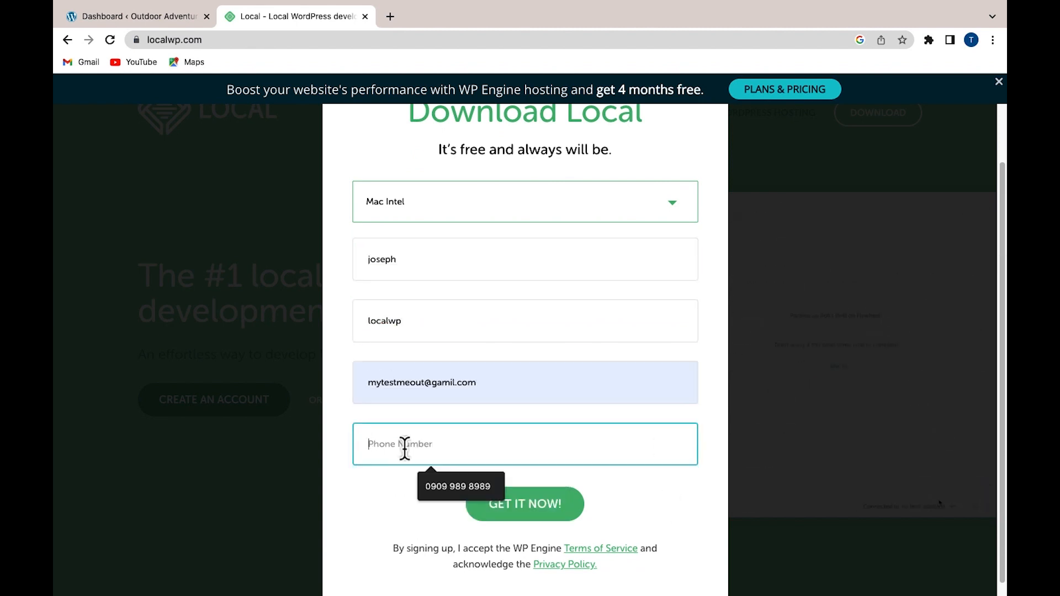
left_click(461, 487)
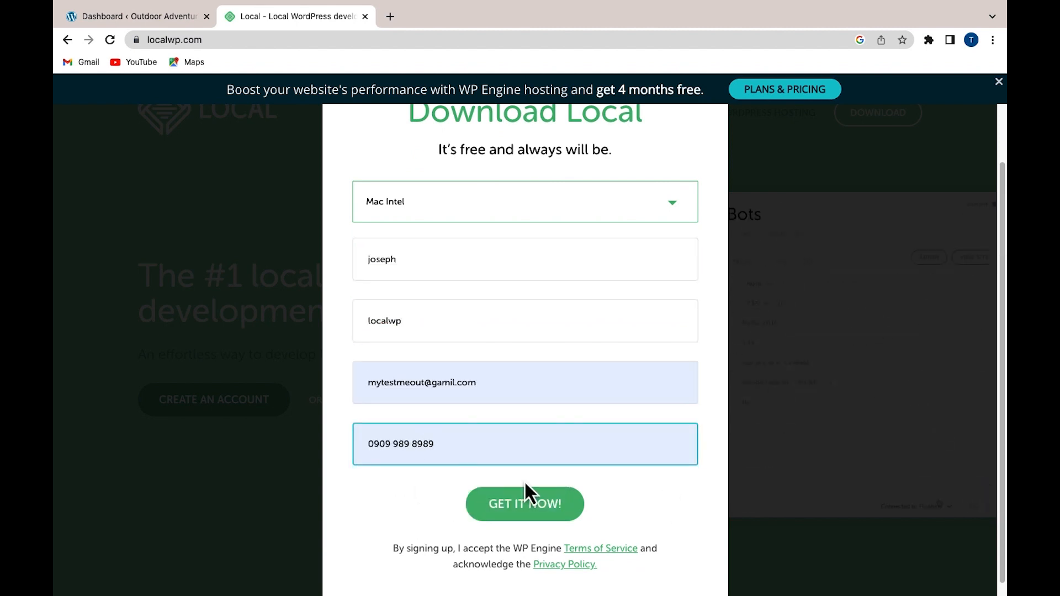
left_click(547, 509)
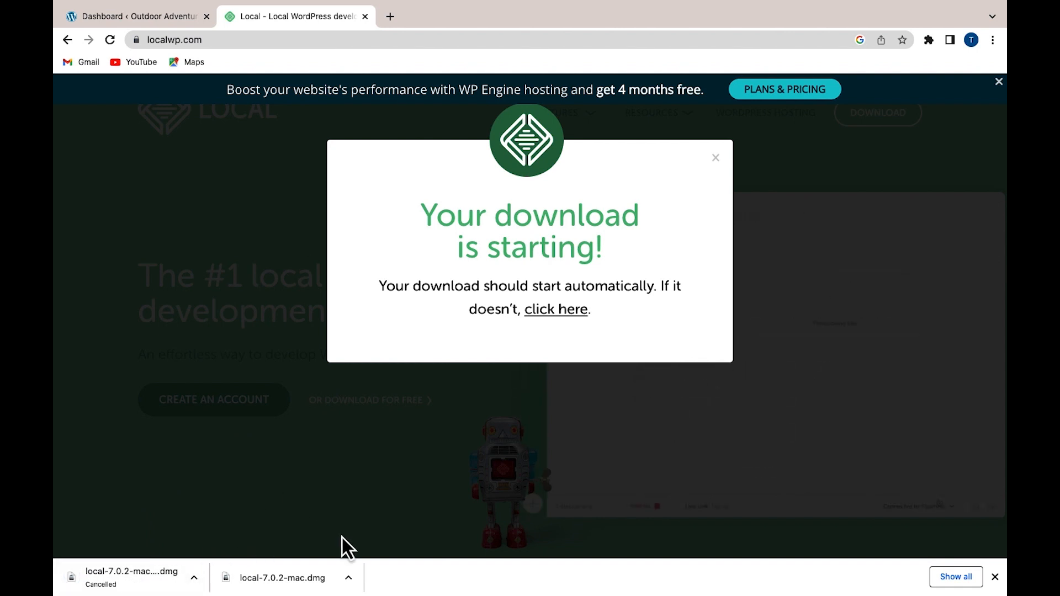
Reveal local-7.0.2-mac.dmg in Finder's Downloads and open the disk image
left_click(348, 578)
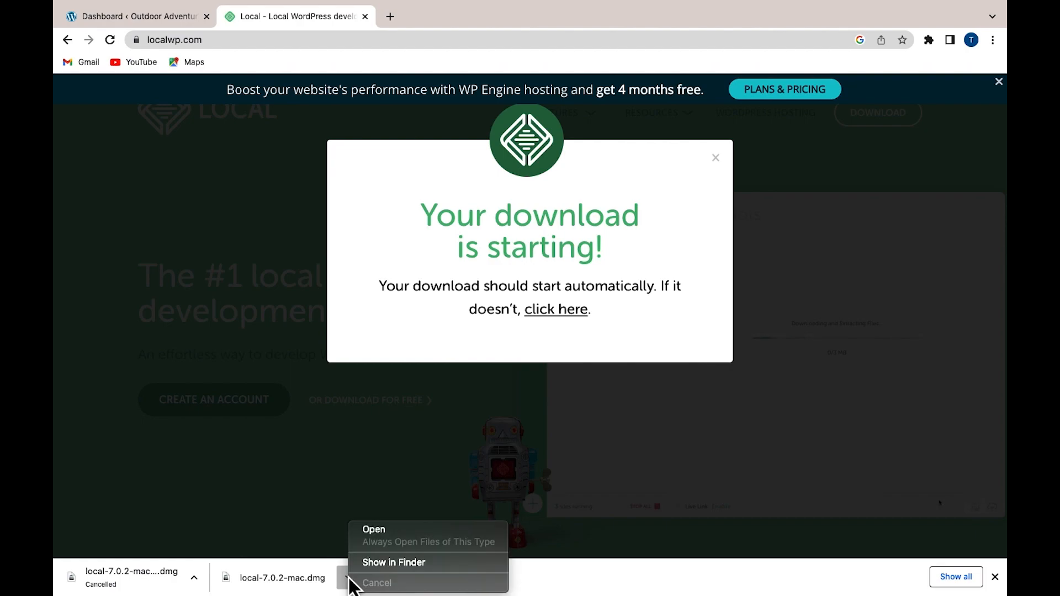
left_click(395, 568)
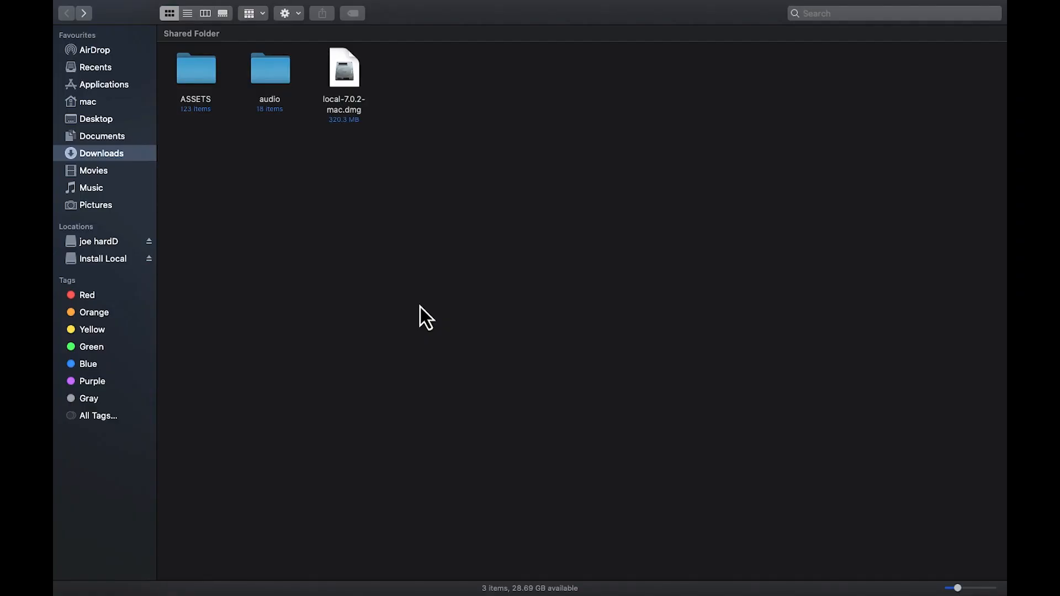
right_click(347, 83)
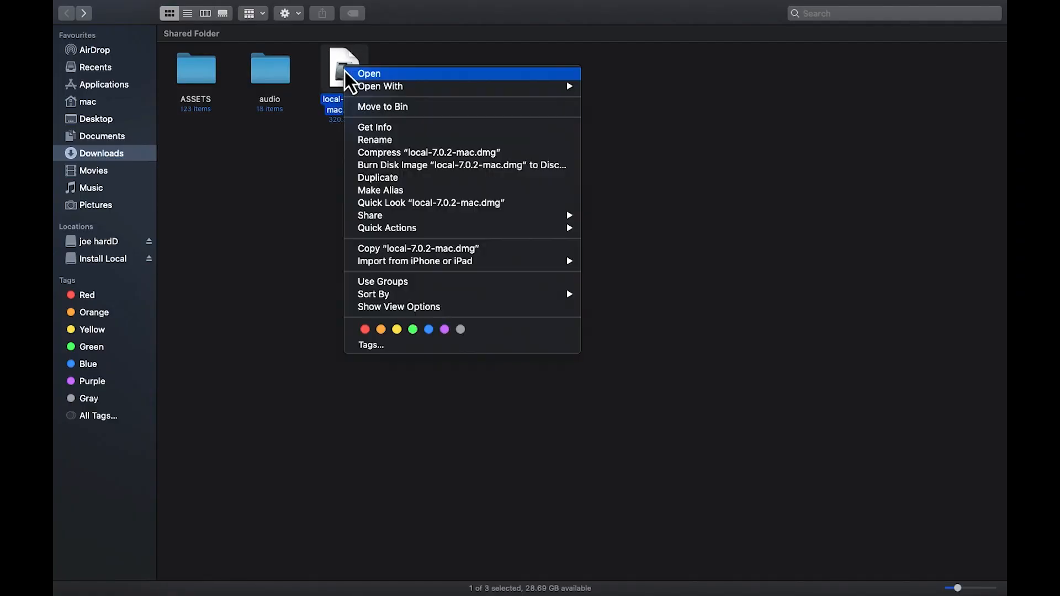
left_click(369, 75)
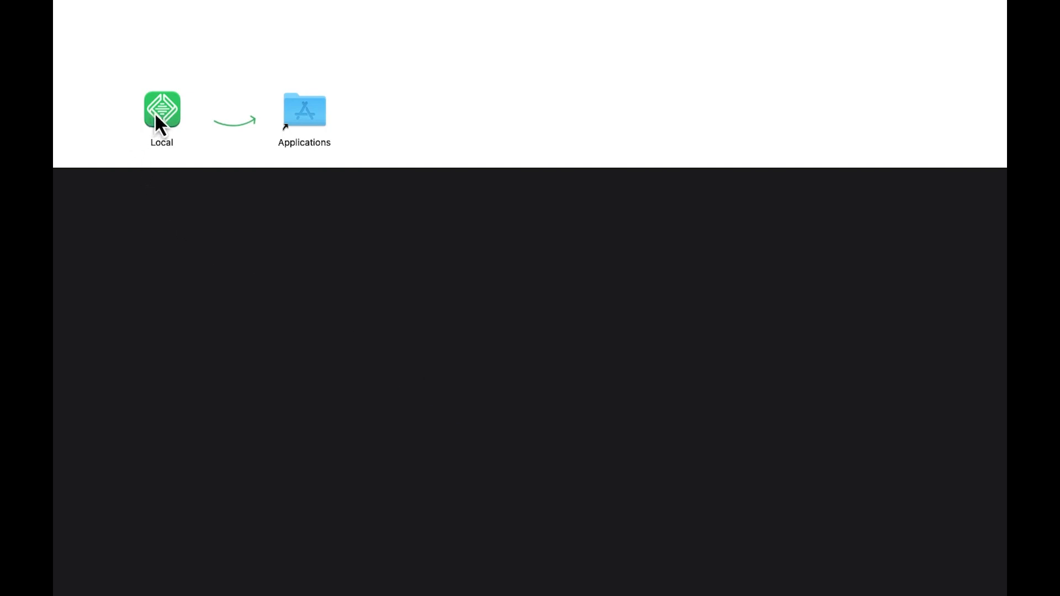
Copy Local into Applications, then launch it from there, confirming the internet-download warning
left_click_drag(157, 118, 300, 109)
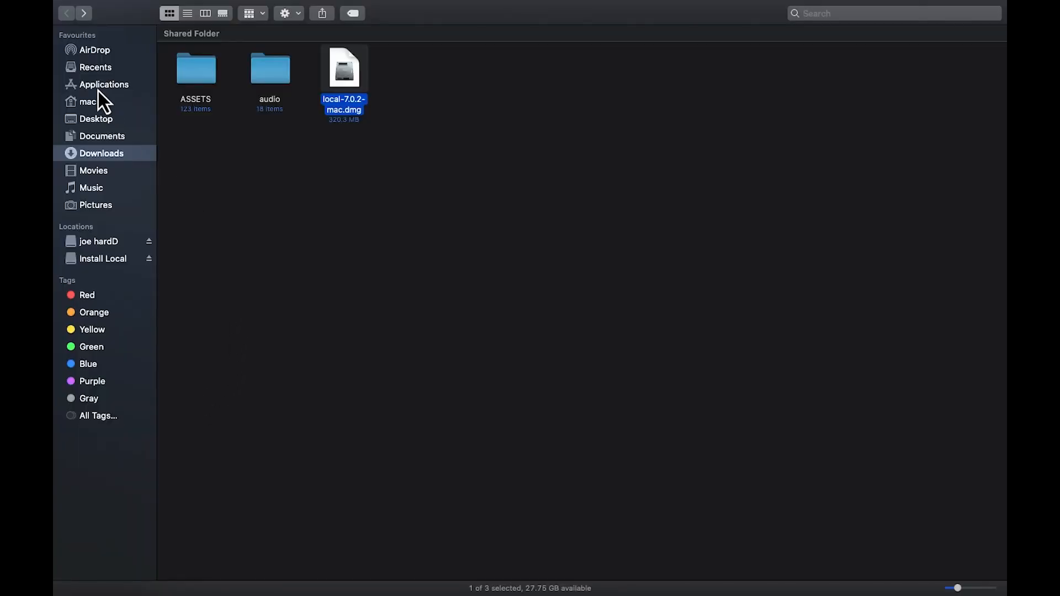
left_click(98, 91)
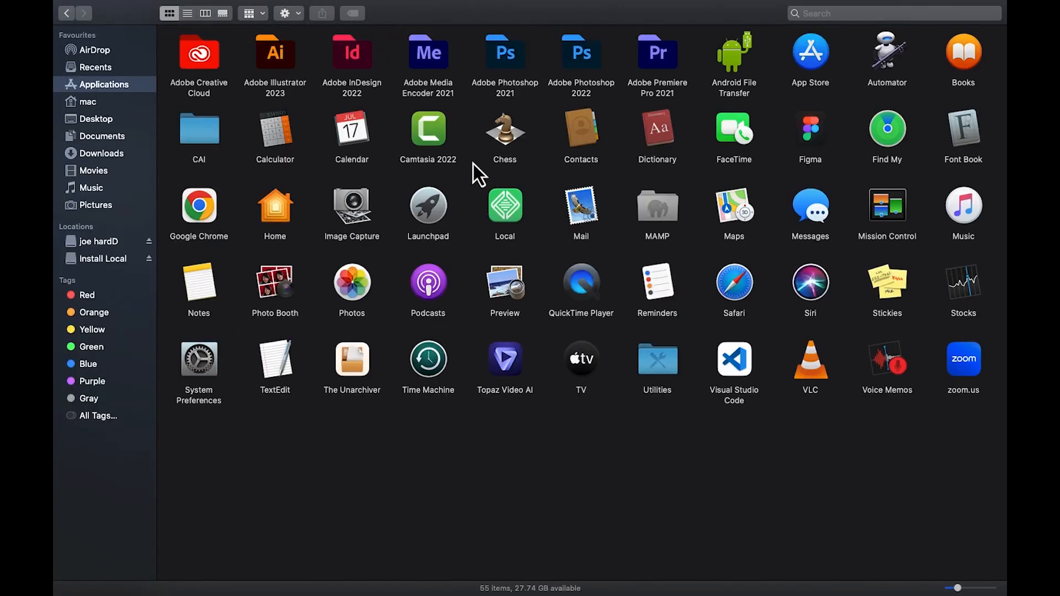
left_click(513, 214)
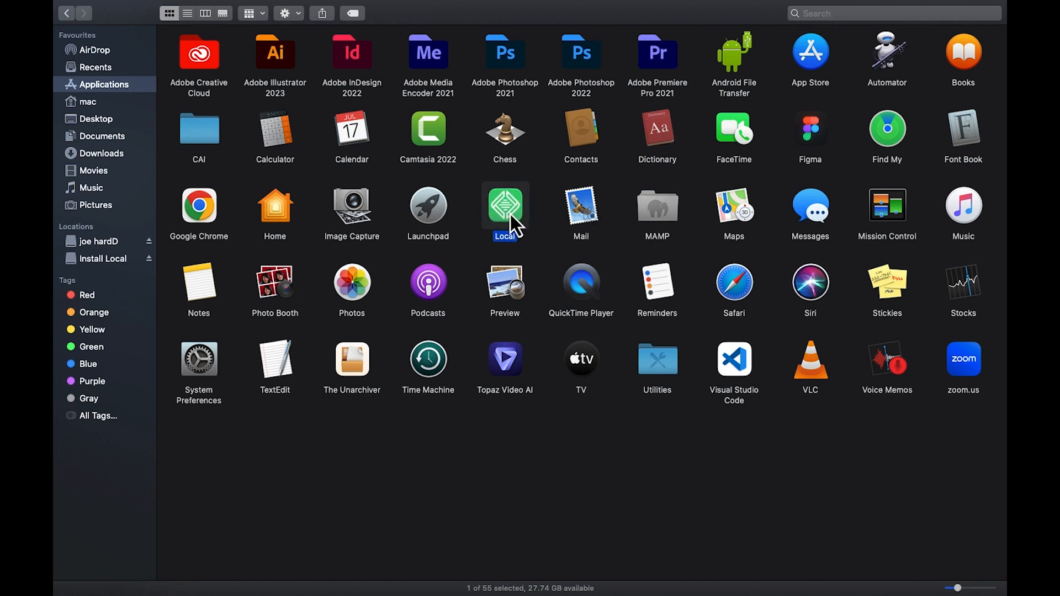
double_click(510, 214)
left_click(631, 226)
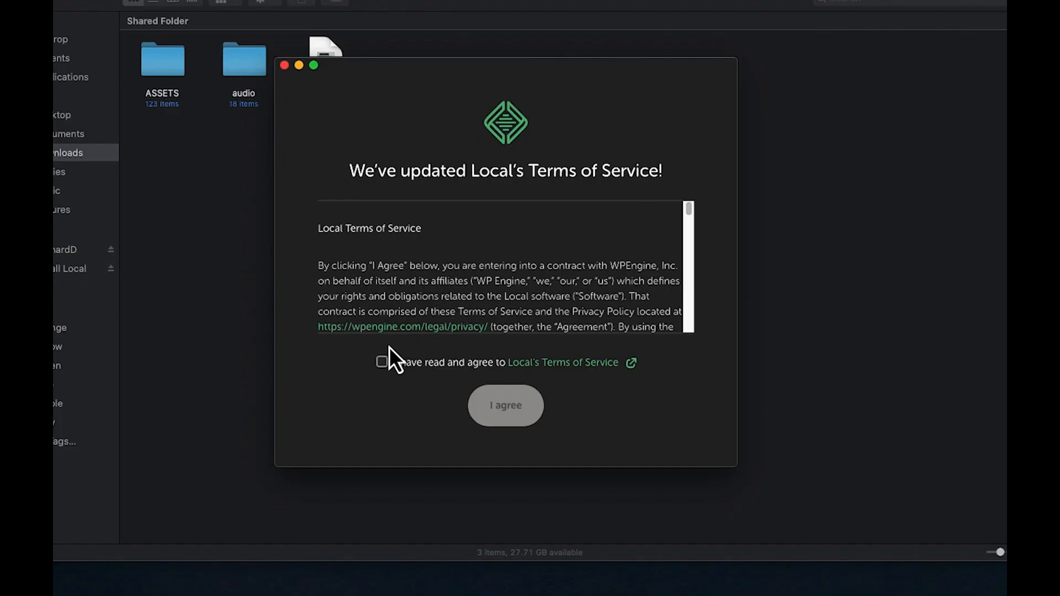
Agree to Local's Terms of Service, go full screen, and choose Create a free account
left_click(382, 363)
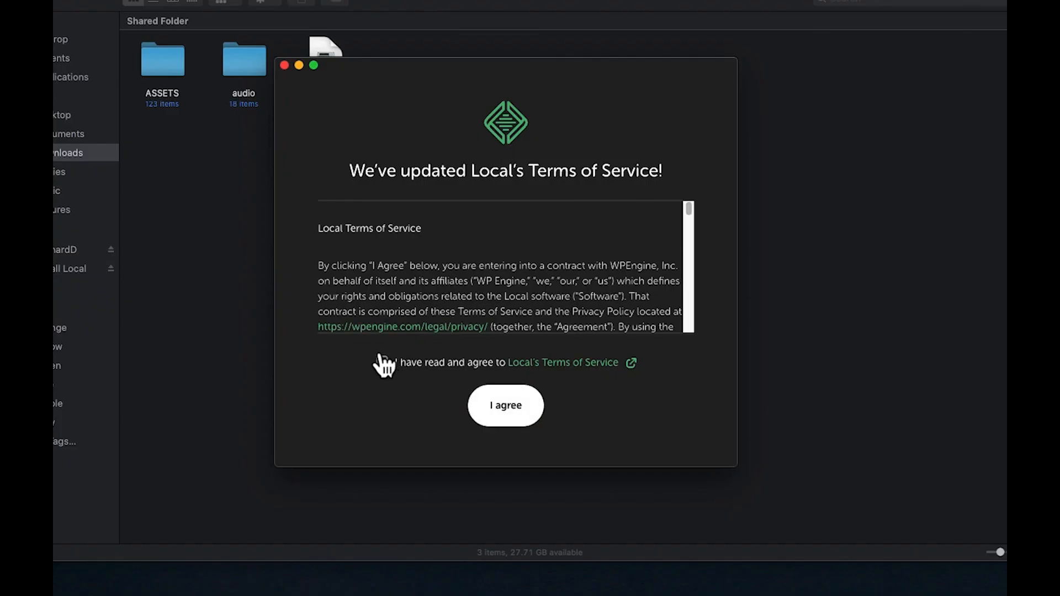
left_click(504, 411)
left_click(139, 6)
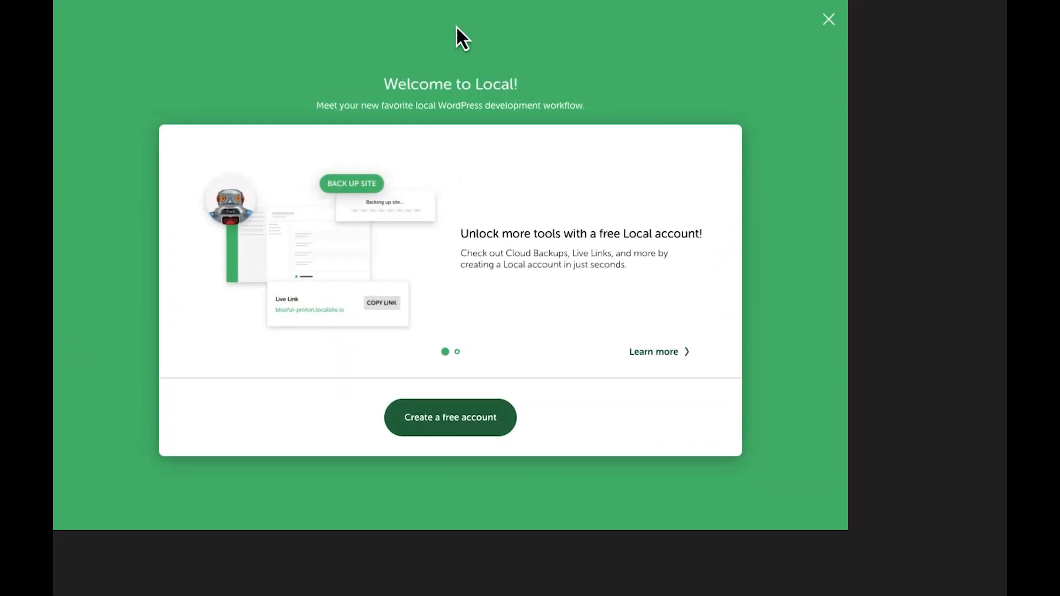
left_click(549, 459)
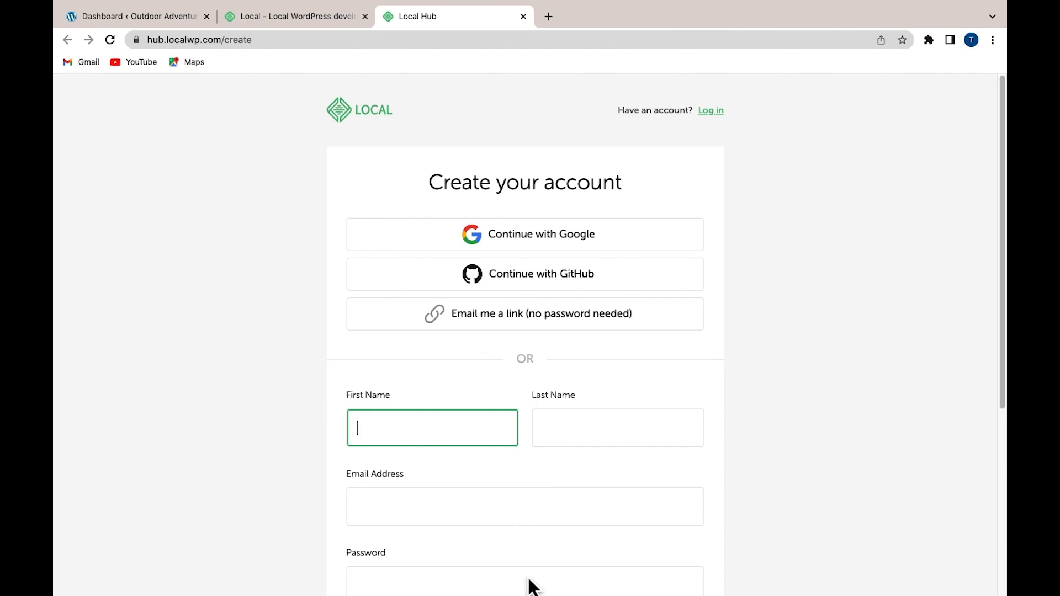
Switch from Chrome back to the Local app via its Dock icon
mouse_move(530, 585)
left_click(614, 584)
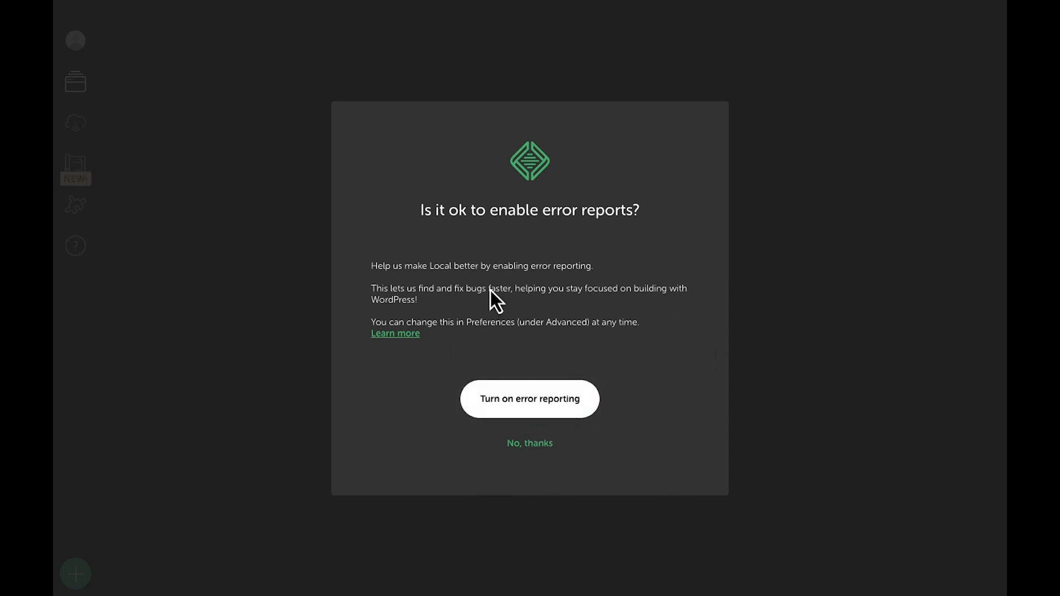
Answer 'No, thanks' to both the error-reports and usage-reporting prompts
left_click(530, 446)
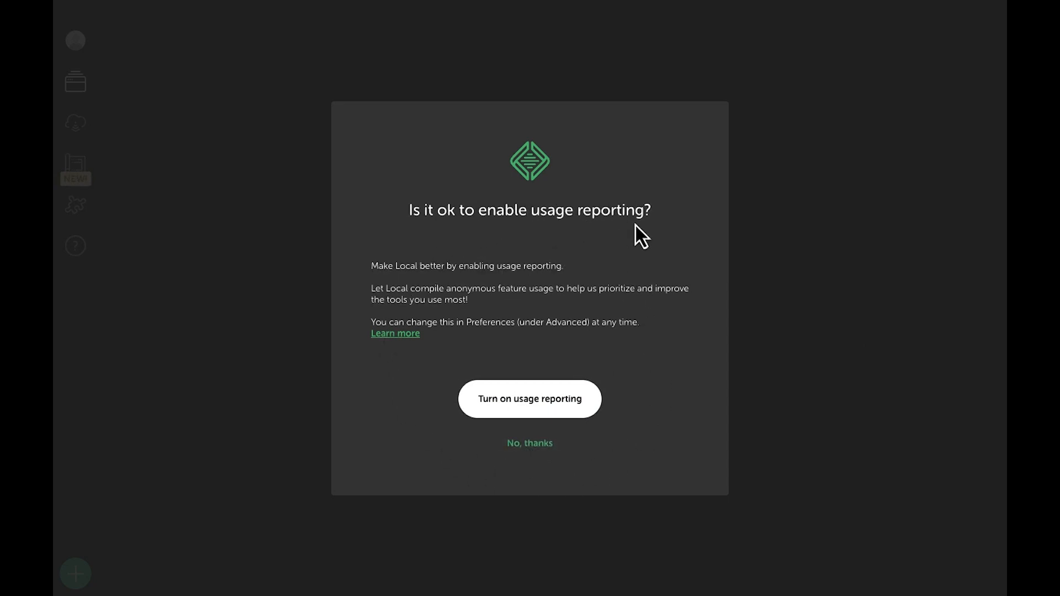
left_click(536, 445)
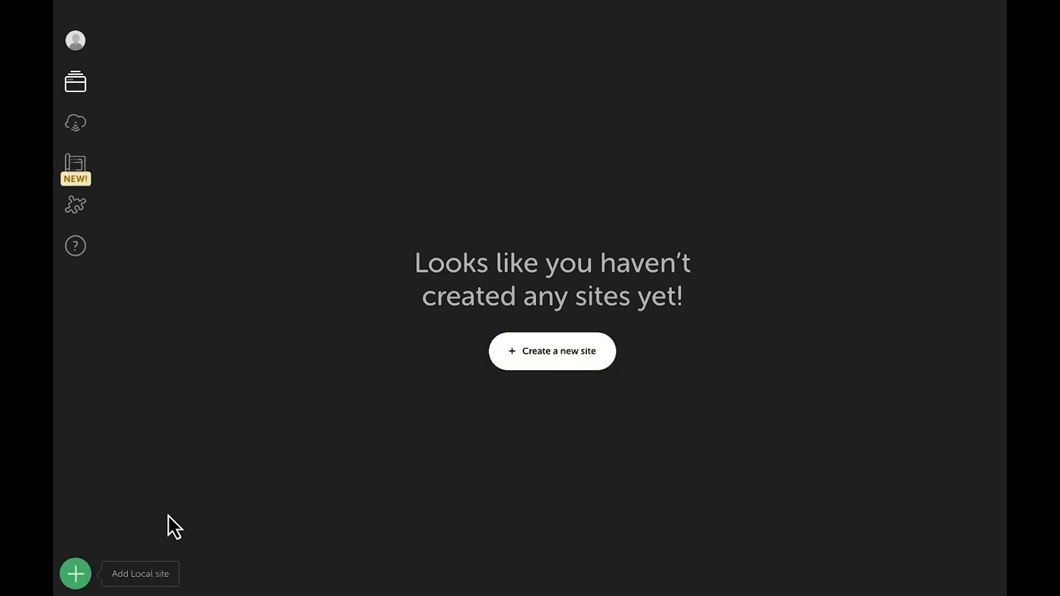
Choose 'Create a new site' over 'Create from a Blueprint' and continue to naming
left_click(574, 356)
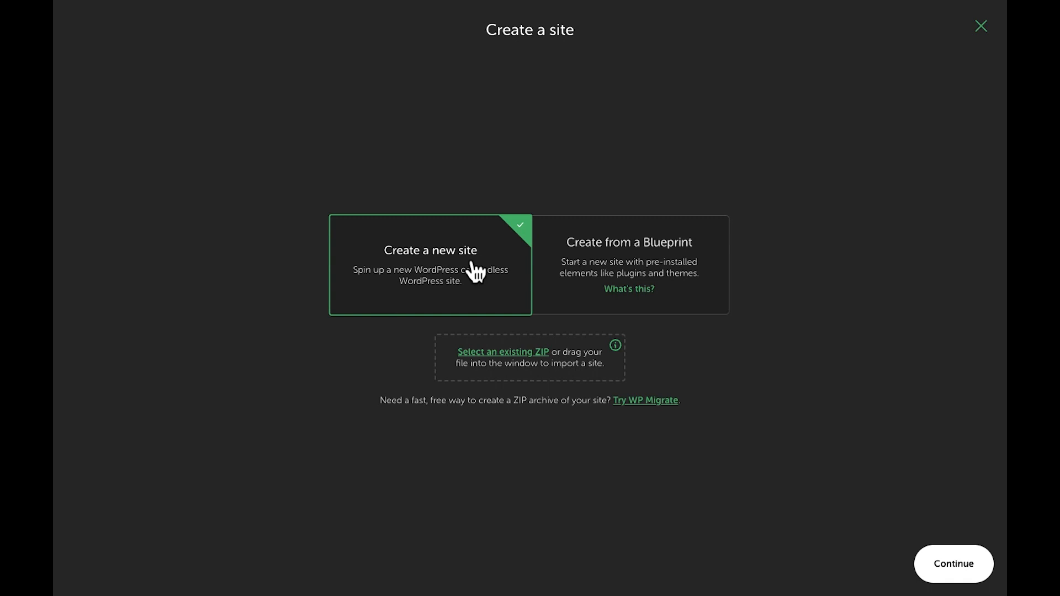
left_click(634, 245)
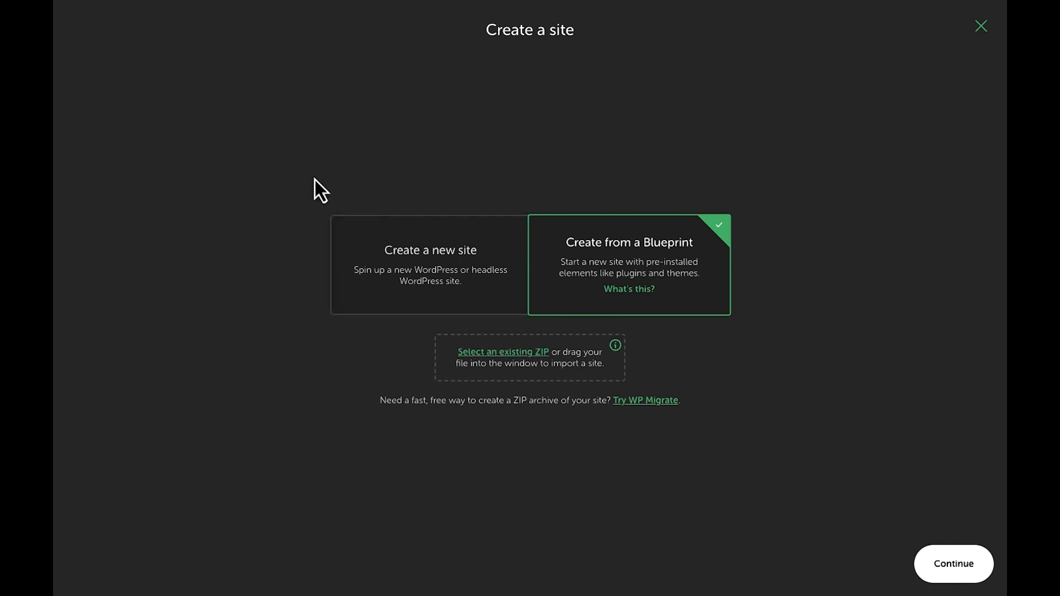
left_click(418, 257)
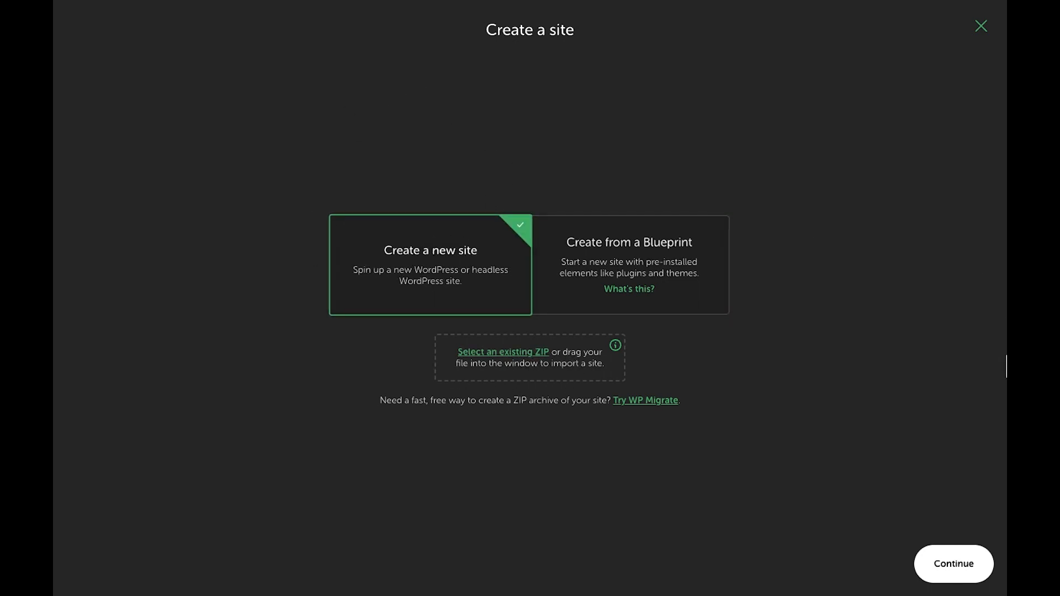
left_click(949, 560)
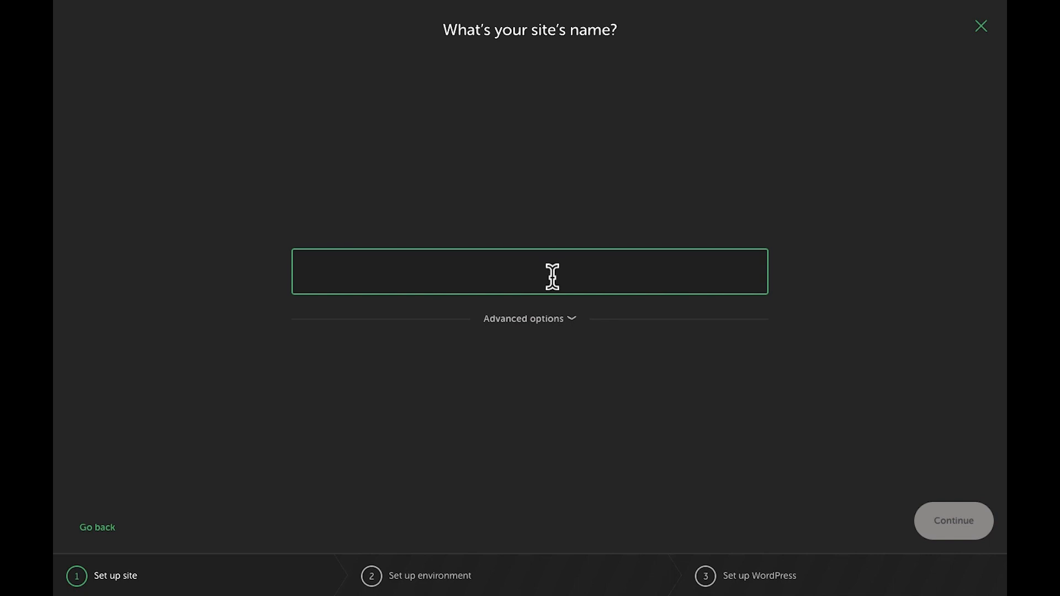
Enter the site name 'testmywebsite', briefly check the domain and path settings, and continue
type("testm")
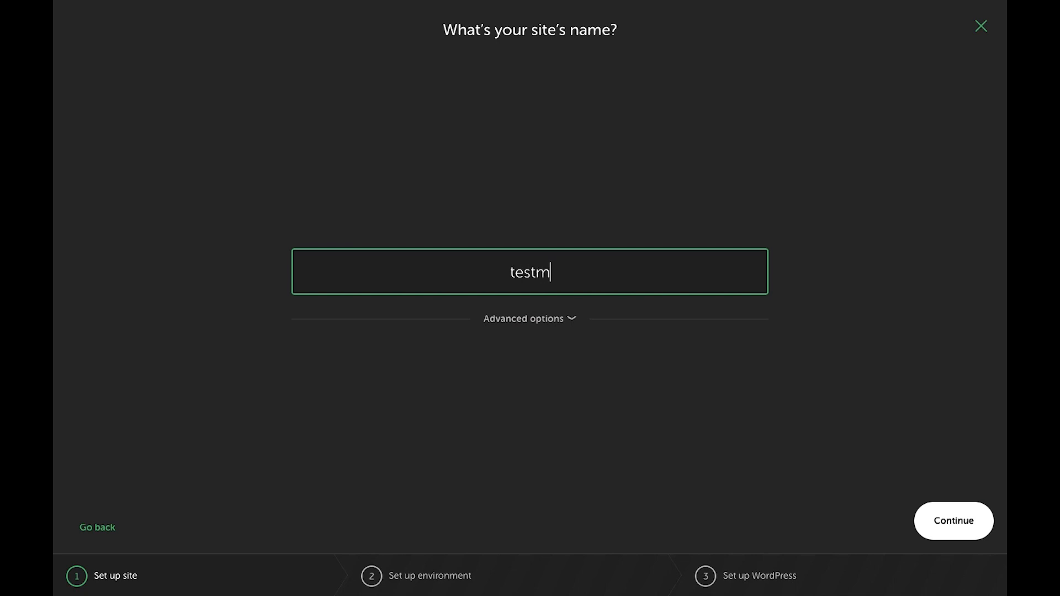
type("ywebsite")
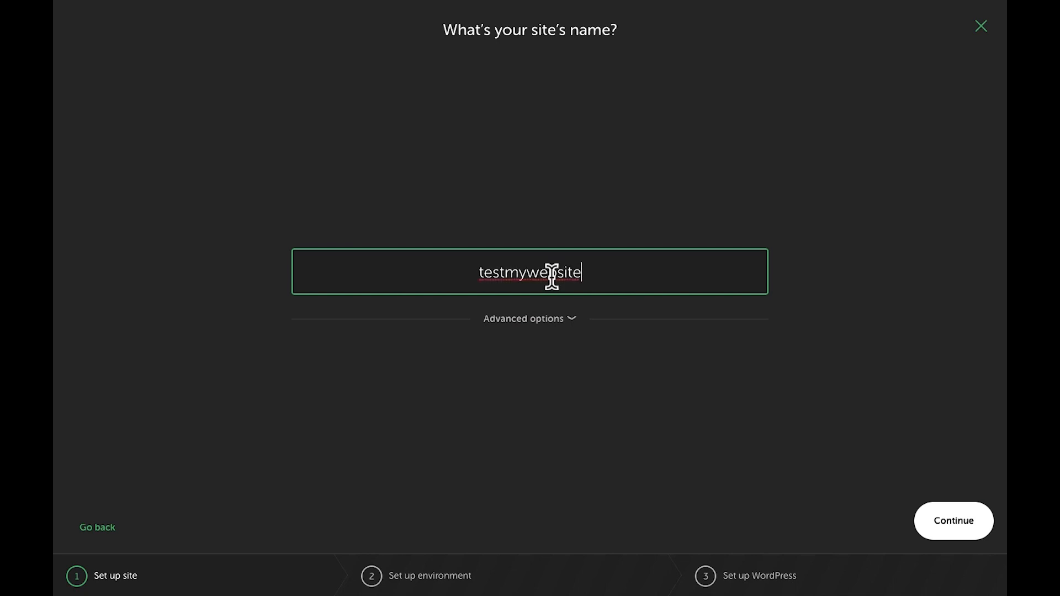
left_click(607, 318)
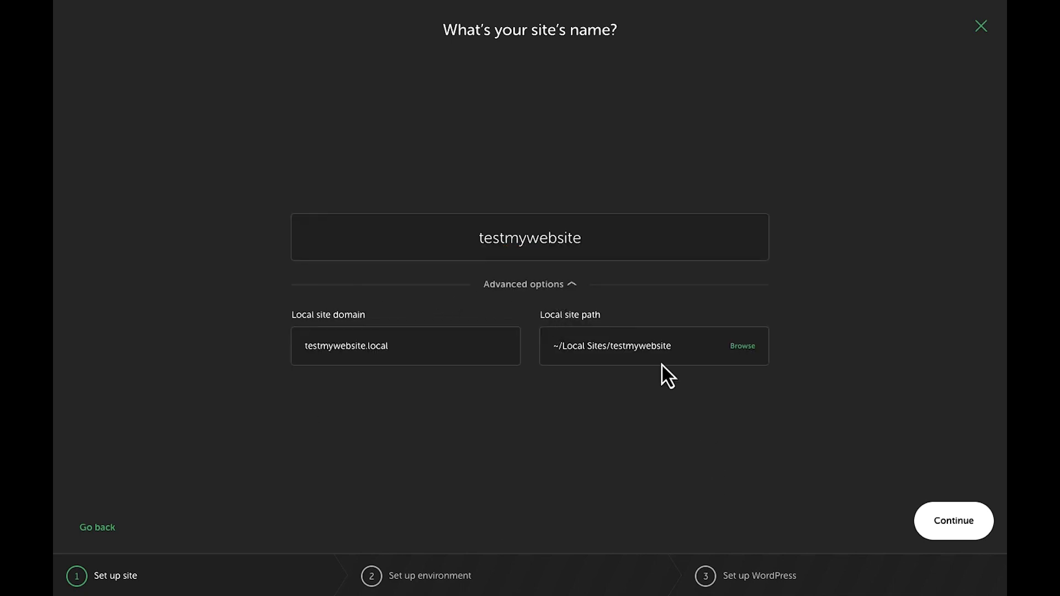
left_click(571, 286)
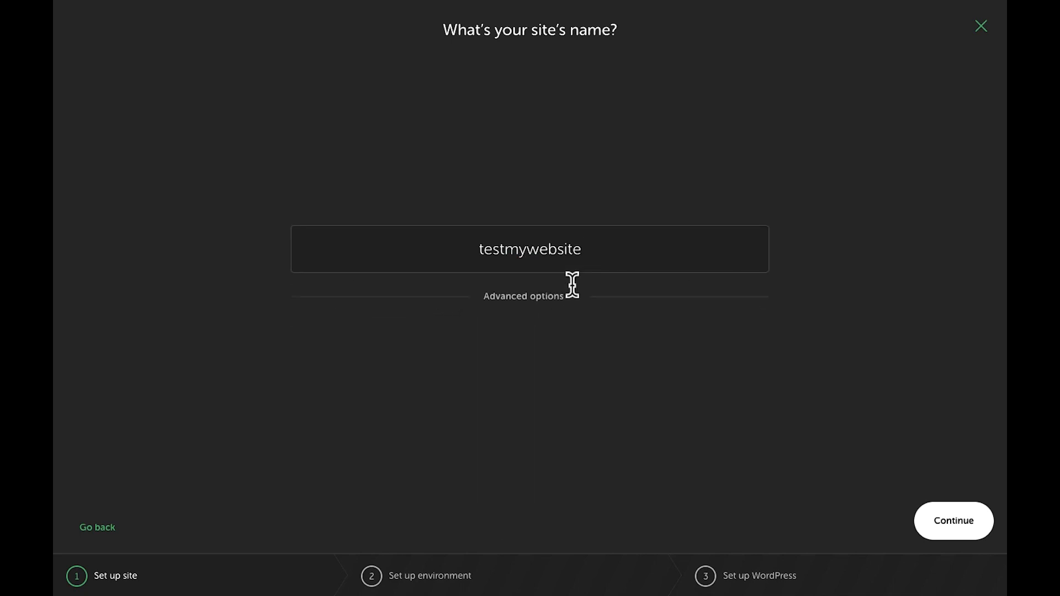
left_click(950, 525)
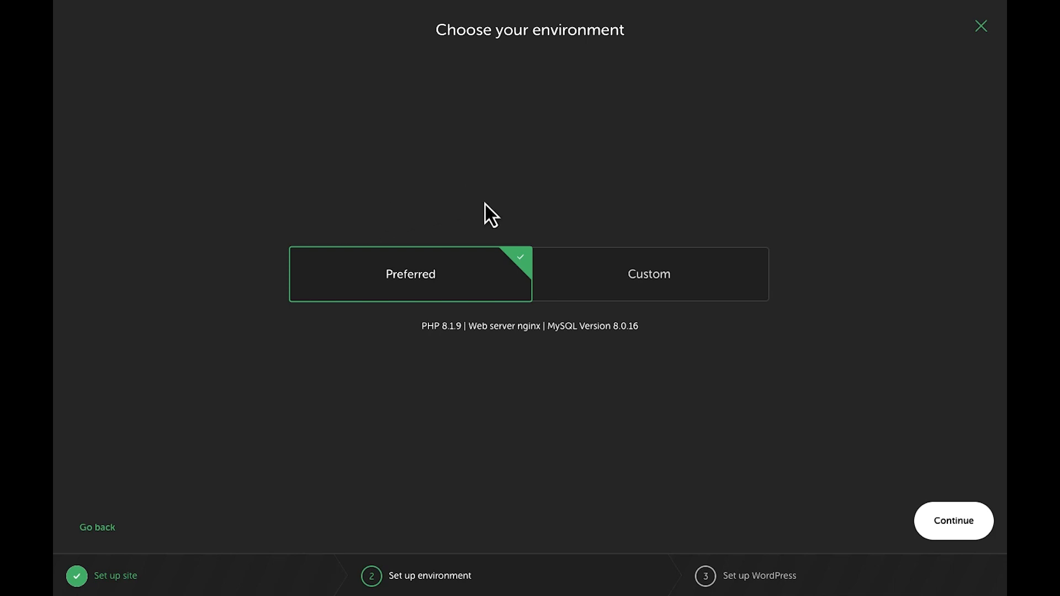
Try Custom PHP, nginx and MySQL choices, then keep Preferred (PHP 8.1.9, nginx, MySQL 8.0.16) and continue
left_click(647, 283)
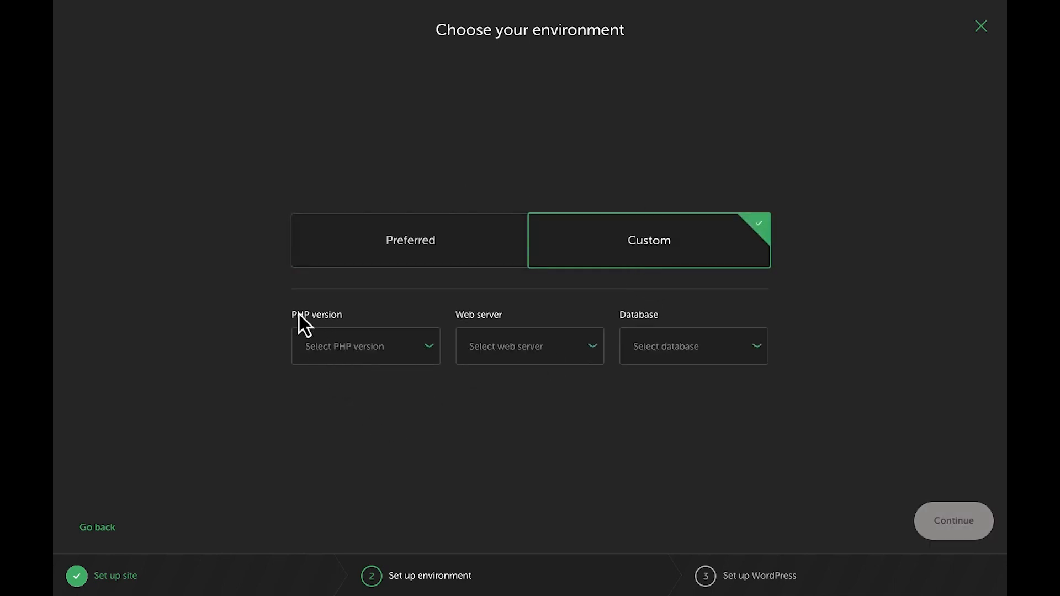
left_click(375, 356)
left_click(379, 359)
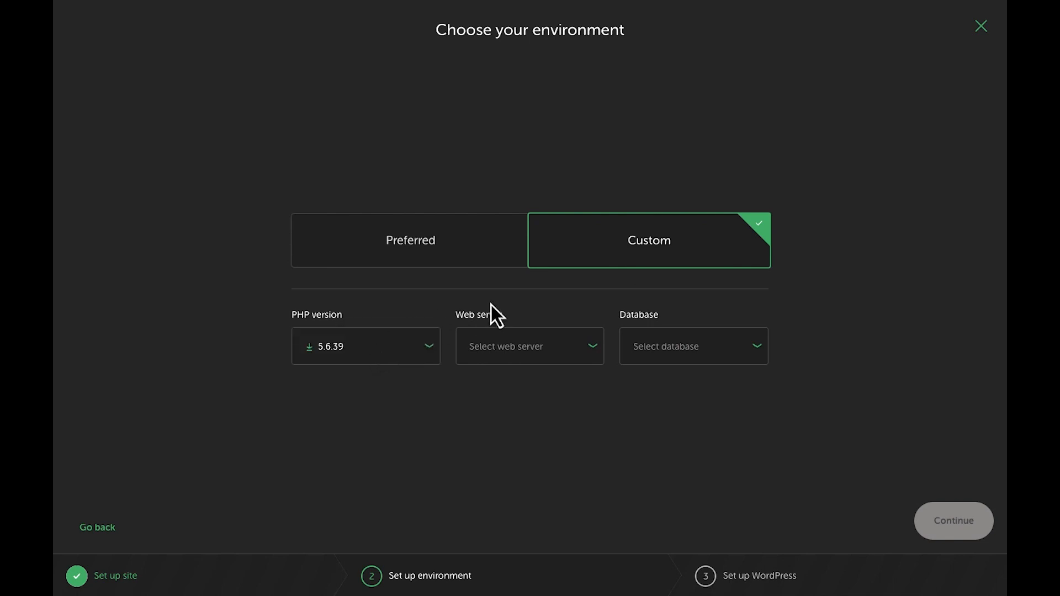
left_click(530, 349)
left_click(566, 358)
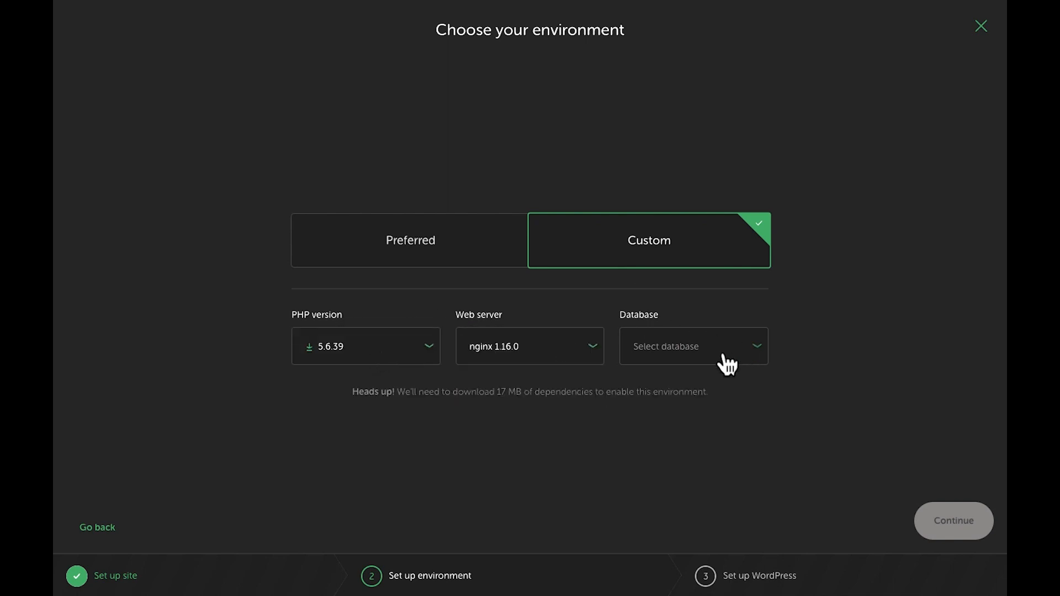
left_click(724, 360)
left_click(685, 353)
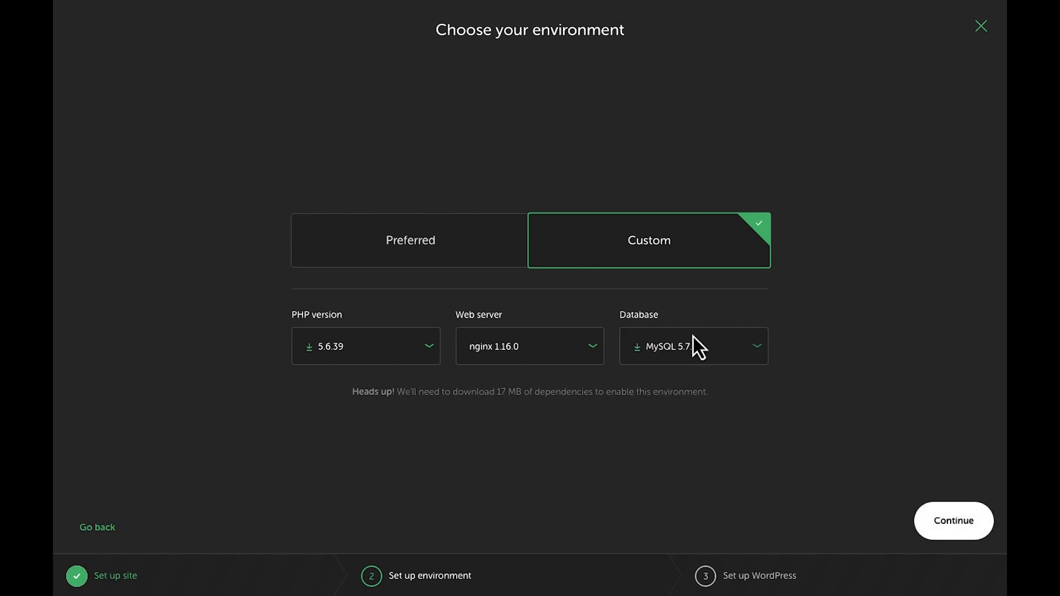
left_click(402, 241)
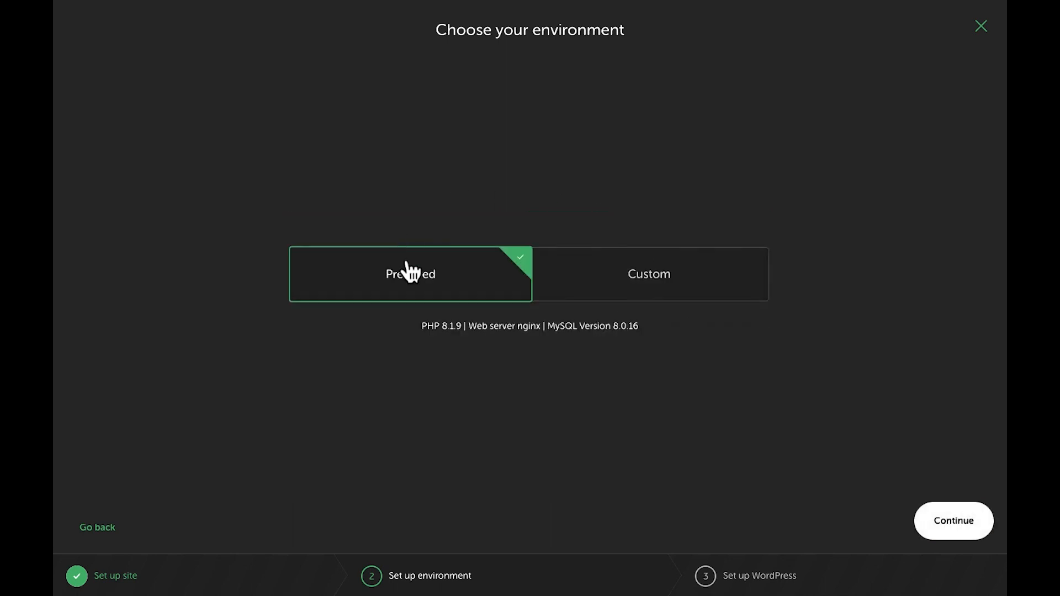
left_click(961, 526)
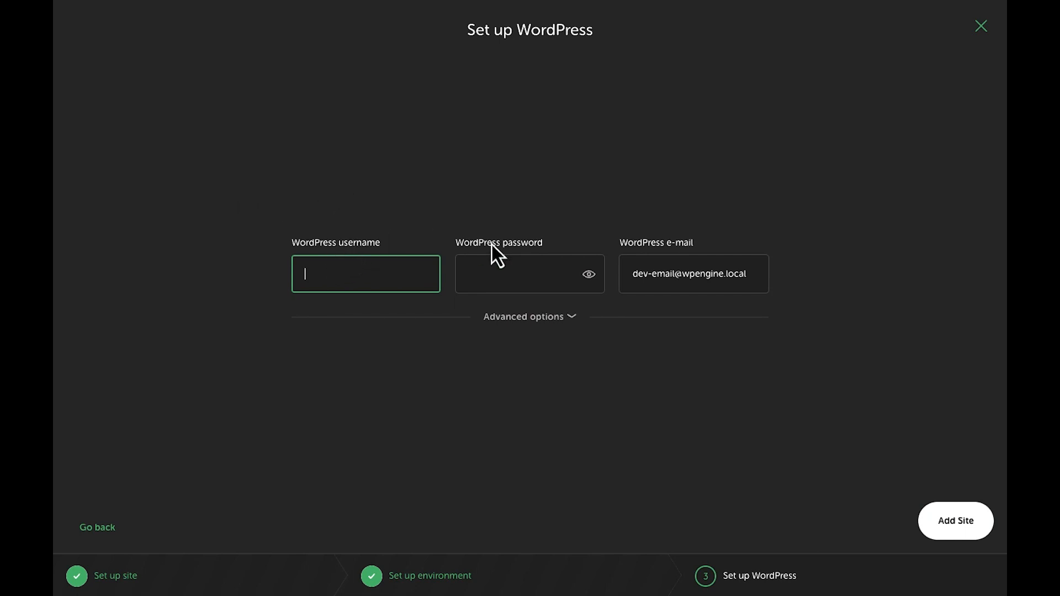
Enter the WordPress admin username, password and e-mail, then submit to create testmywebsite
left_click(496, 271)
left_click(677, 271)
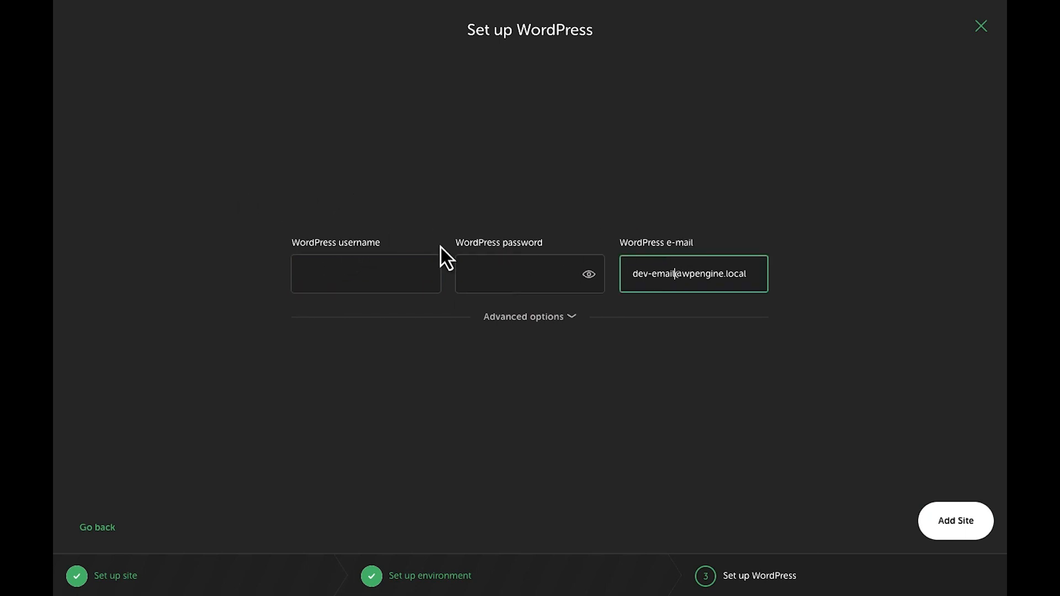
left_click(367, 269)
type("myadmin")
key("Tab")
type("myadmin")
left_click(590, 278)
triple_click(689, 274)
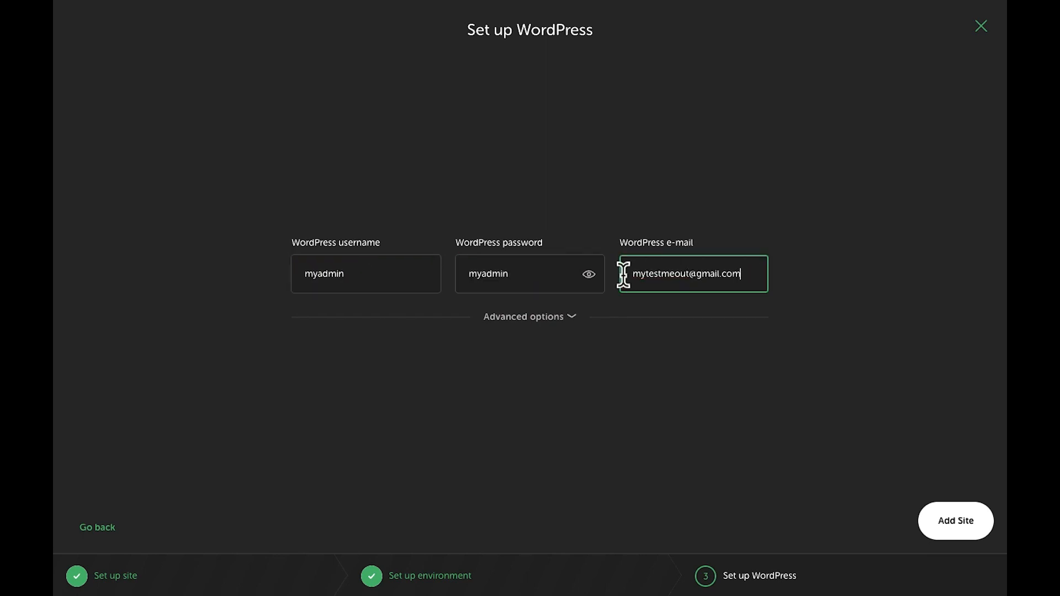
left_click(702, 300)
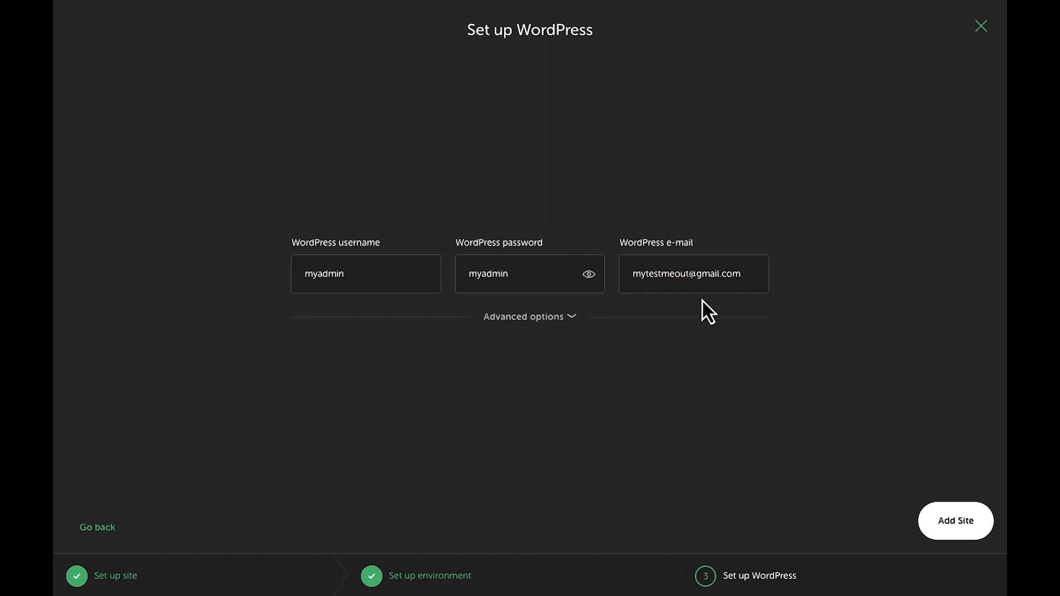
left_click(936, 529)
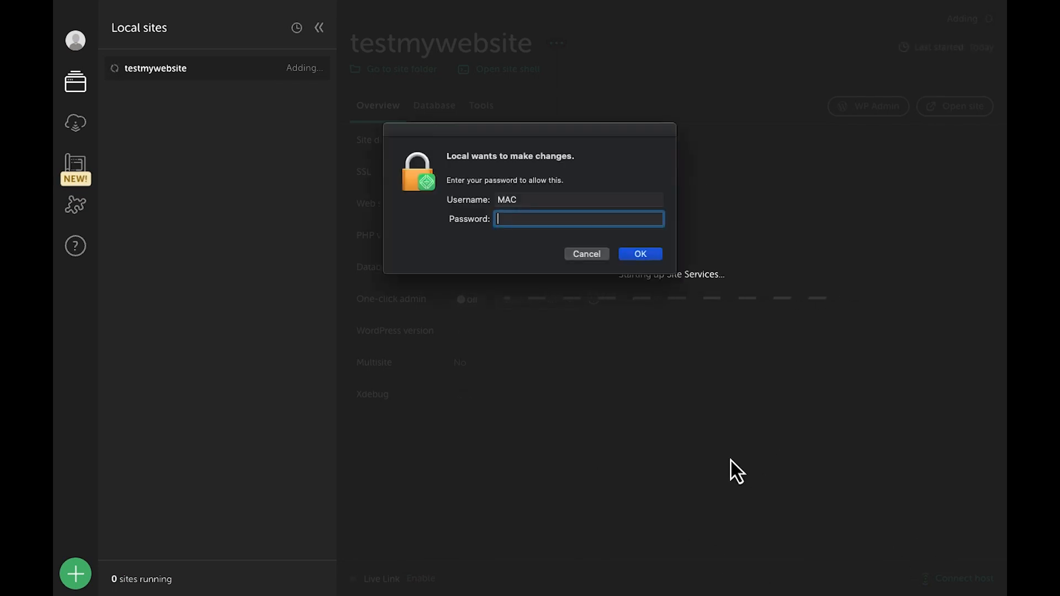
Authorise Local with the system password, then confirm nginx and PHP 8.1.9 stay selected
type("••••••")
left_click(643, 259)
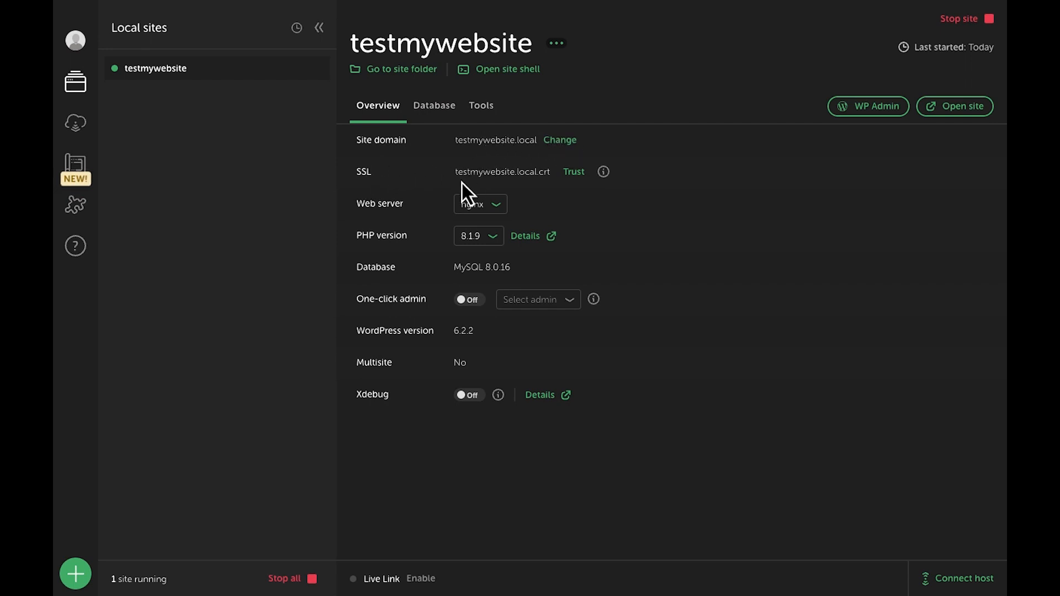
left_click(495, 215)
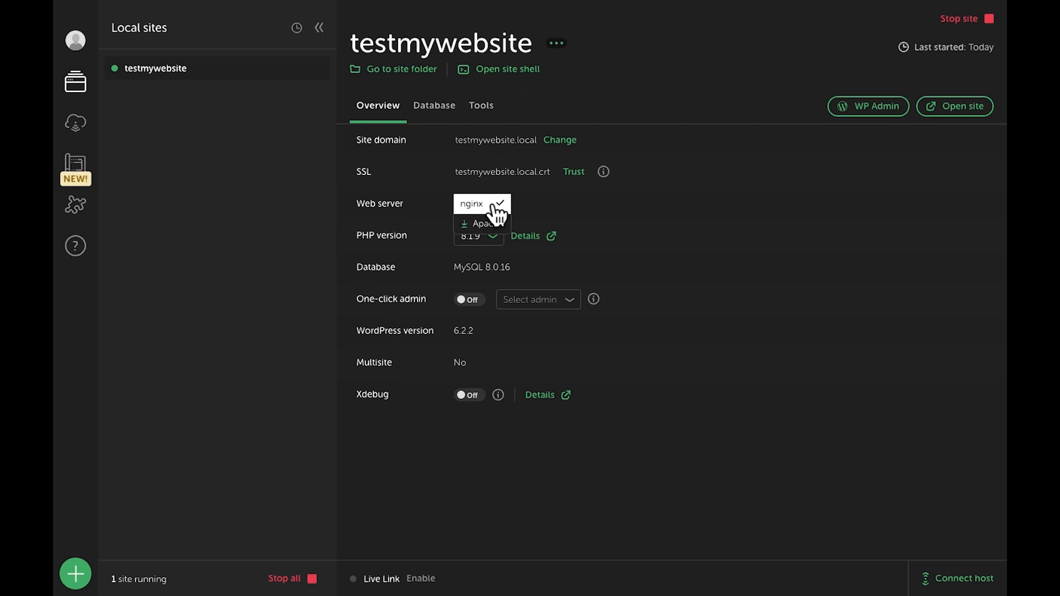
left_click(497, 217)
left_click(477, 243)
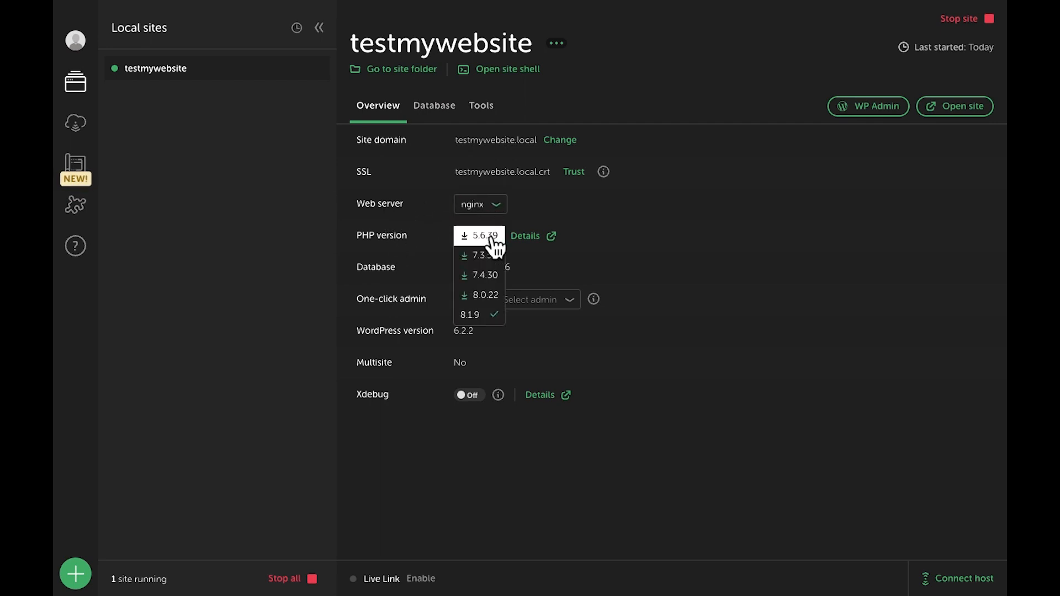
left_click(469, 315)
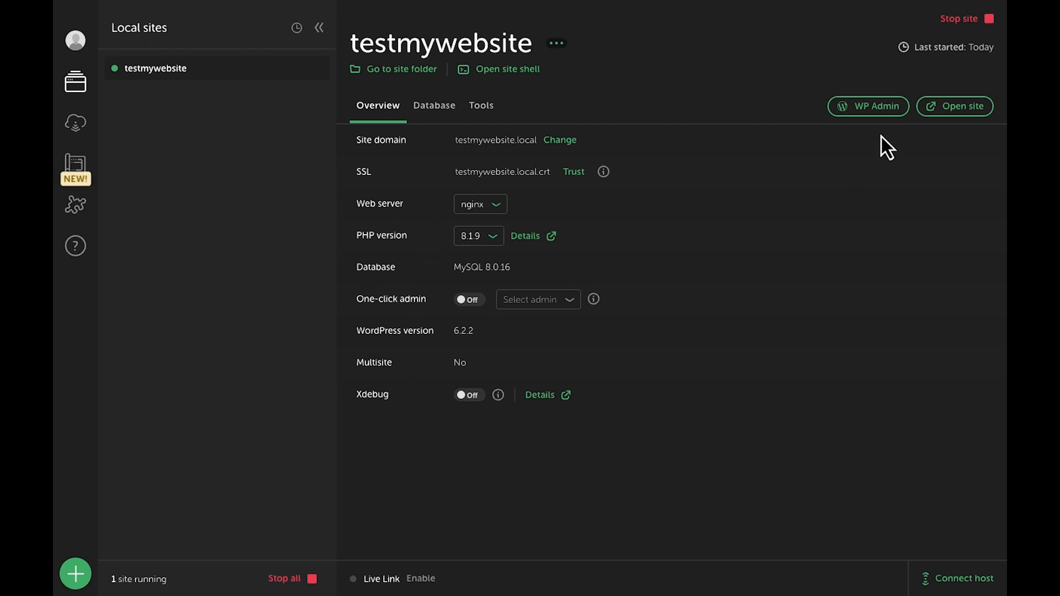
Open testmywebsite.local in the browser, scroll its default blog homepage, then return to Local
left_click(937, 110)
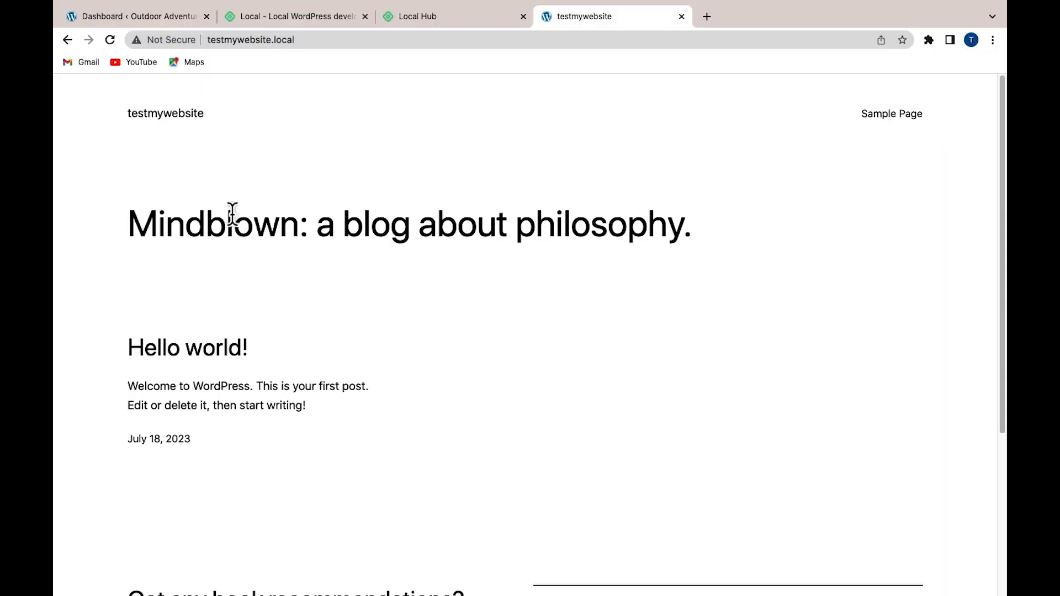
scroll(170, 204, "down", 5)
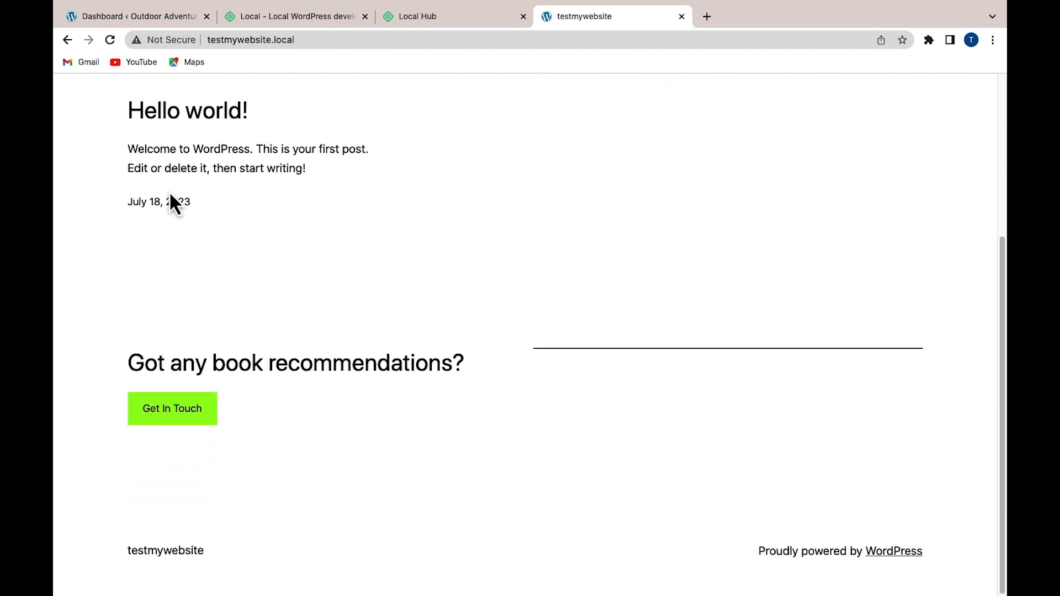
scroll(170, 204, "up", 5)
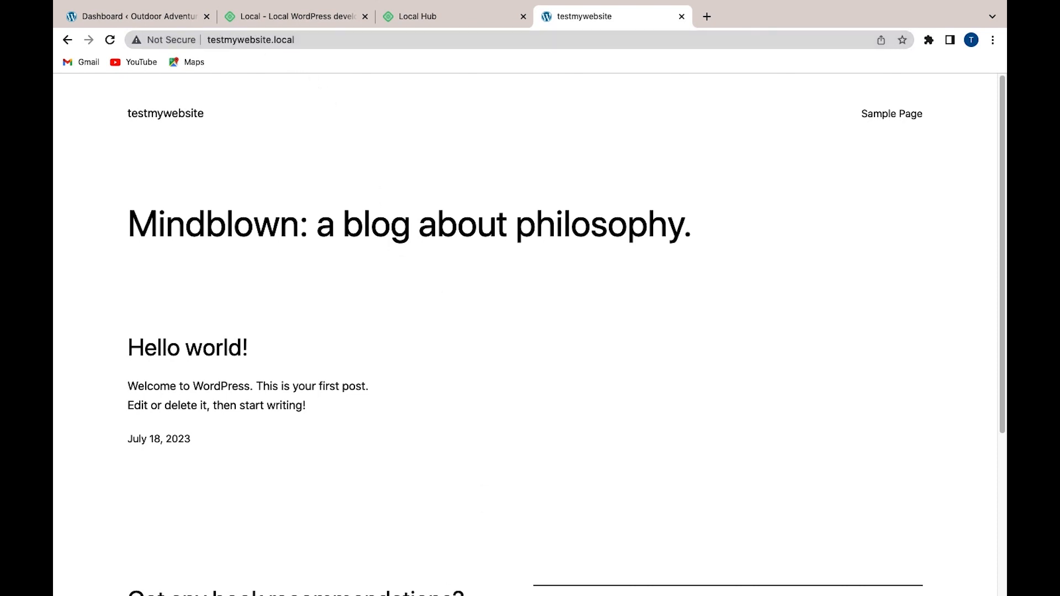
mouse_move(483, 568)
left_click(621, 568)
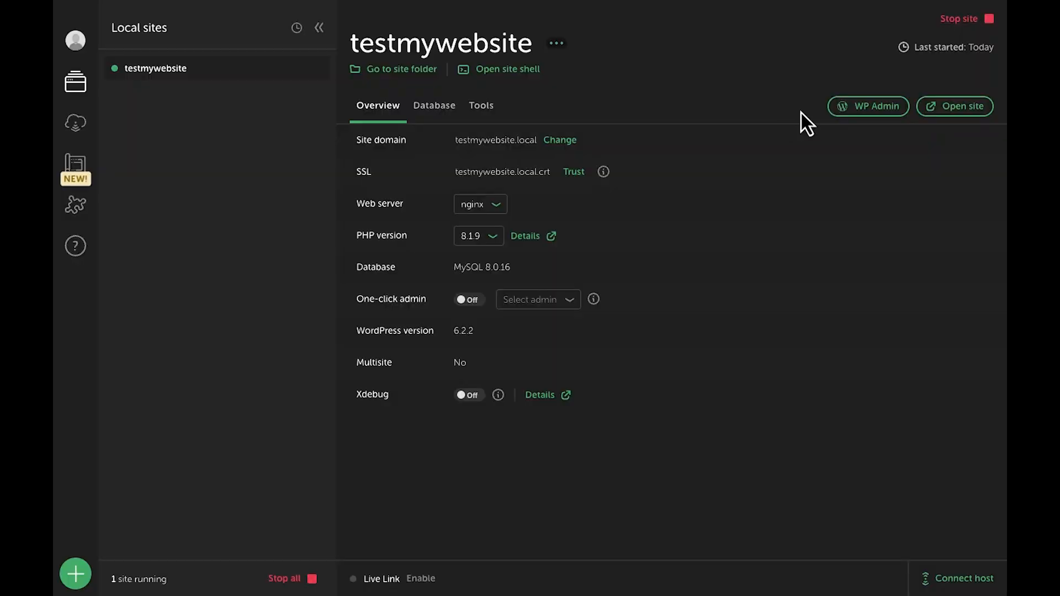
left_click(953, 25)
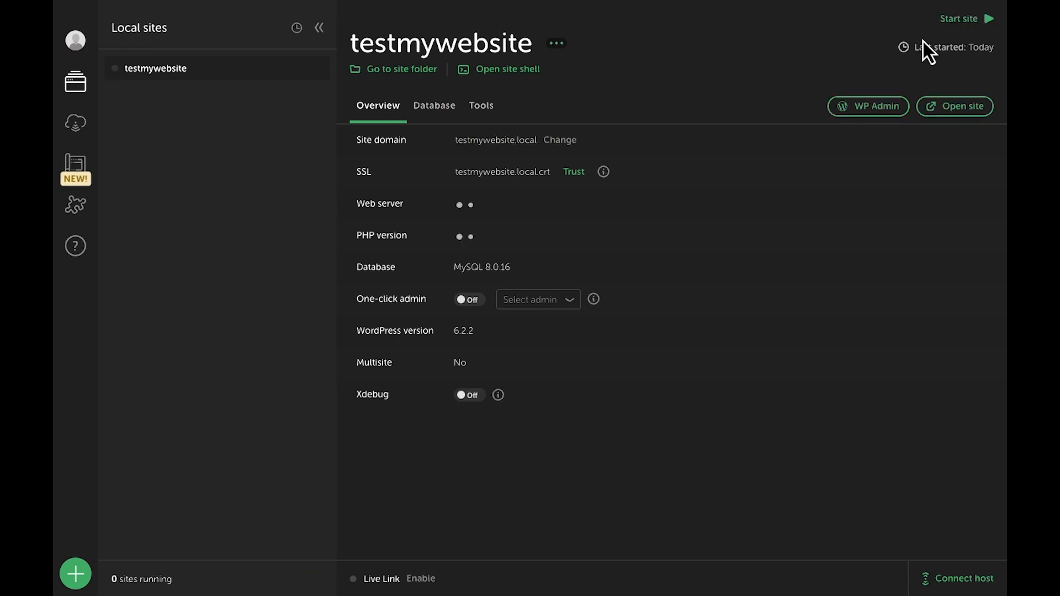
mouse_move(485, 588)
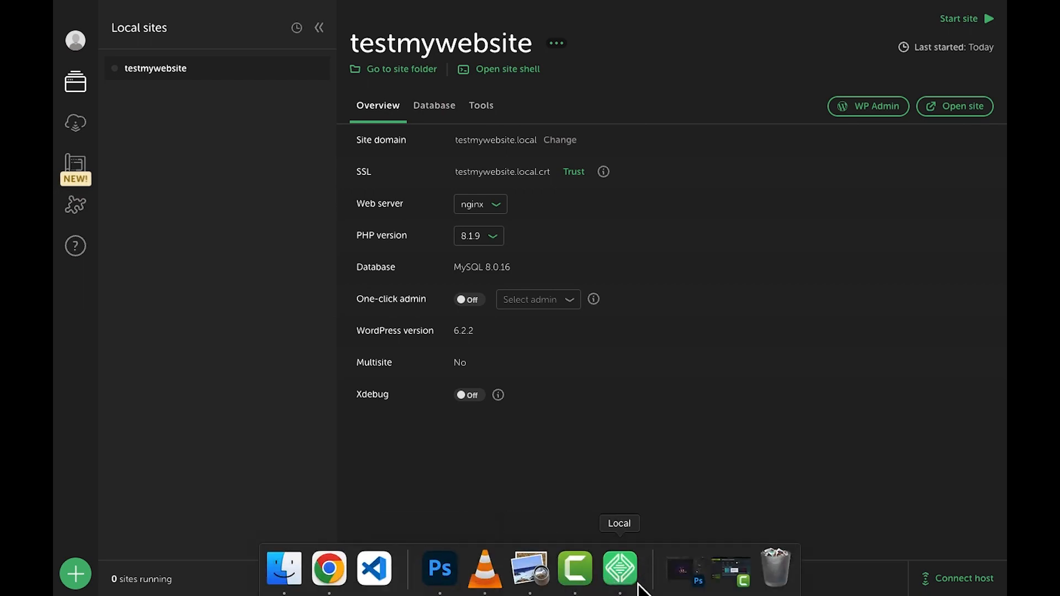
left_click(345, 571)
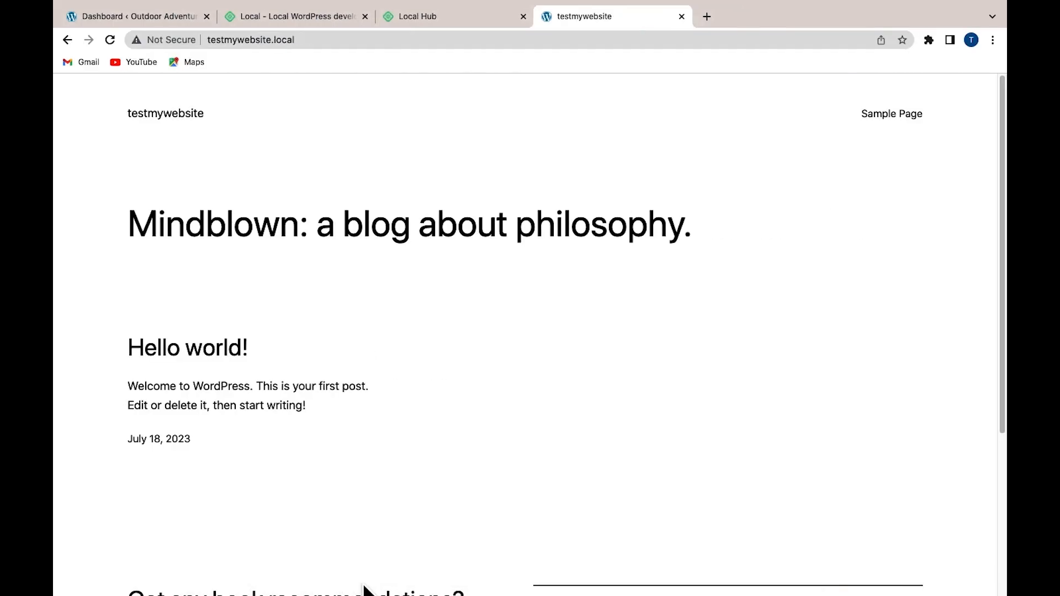
left_click(113, 43)
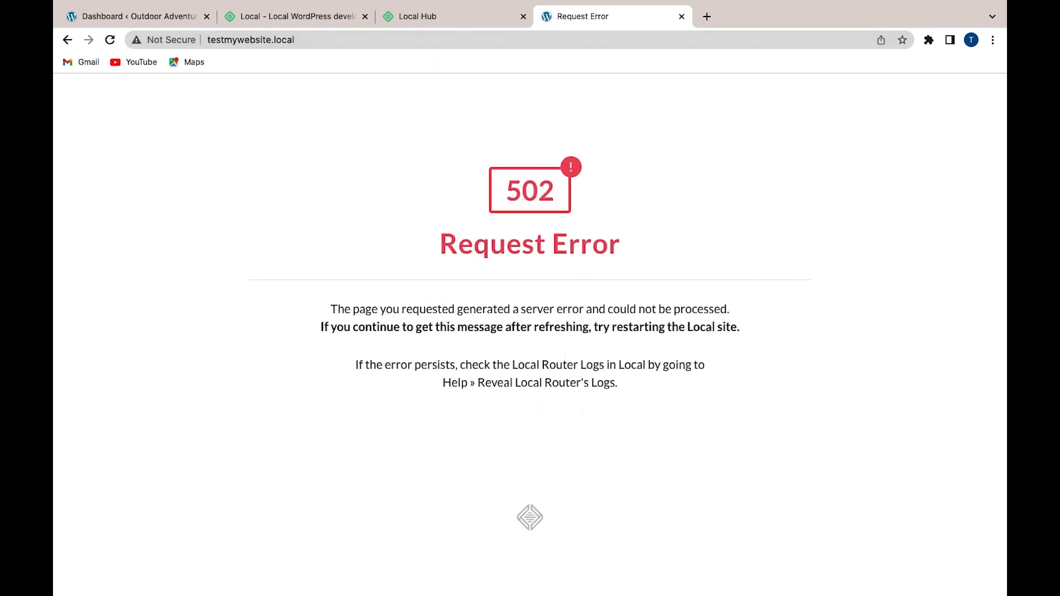
mouse_move(485, 594)
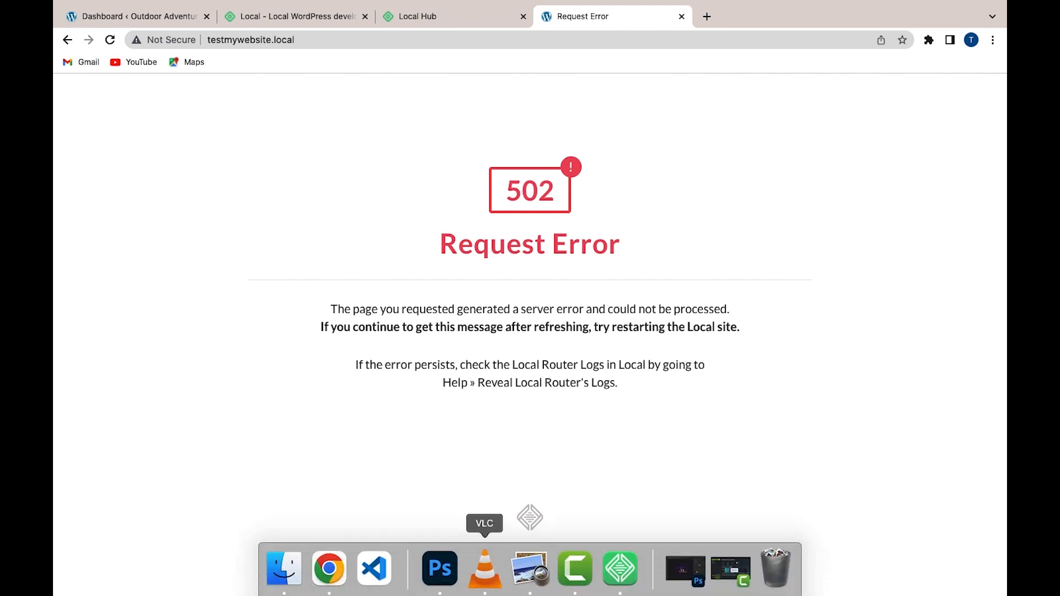
left_click(634, 586)
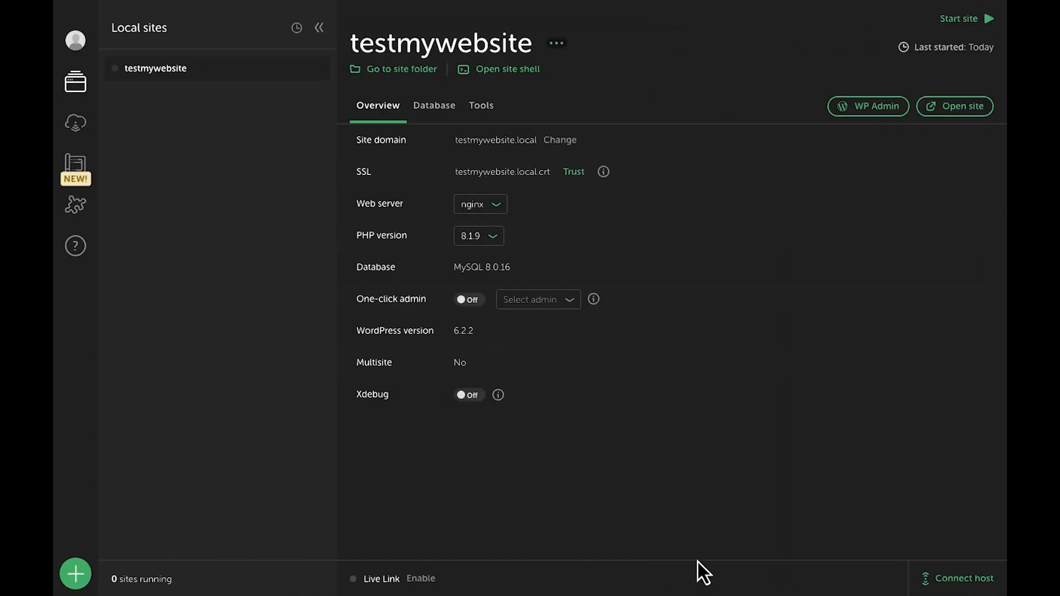
left_click(941, 21)
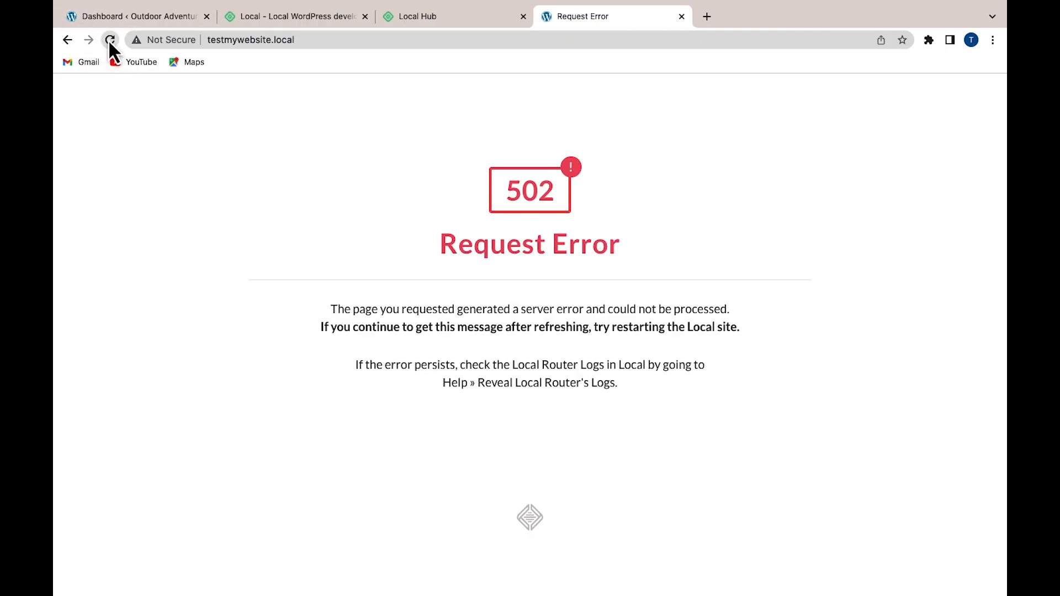
left_click(109, 41)
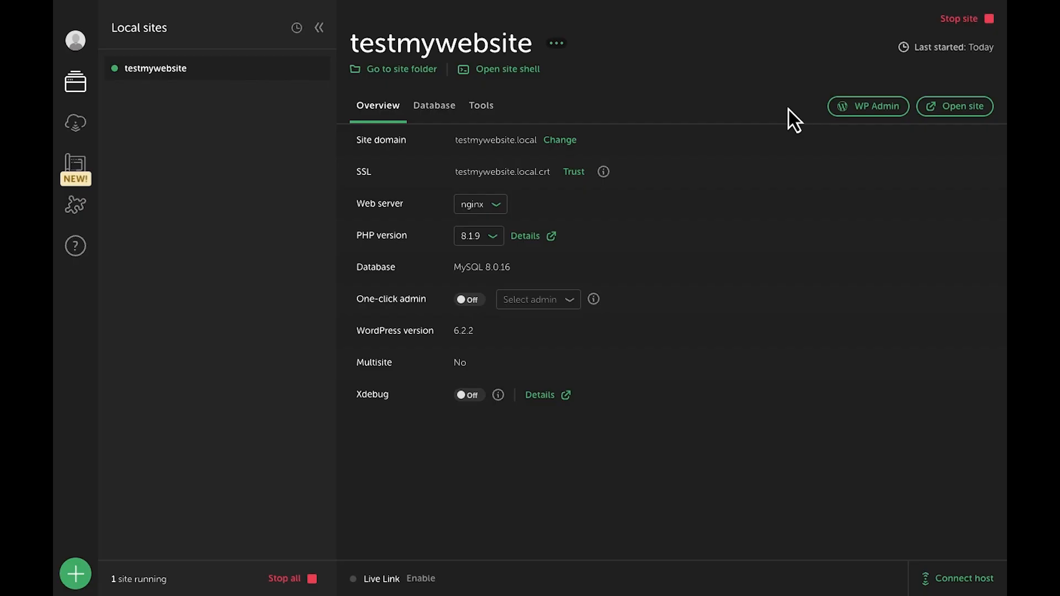
left_click(875, 109)
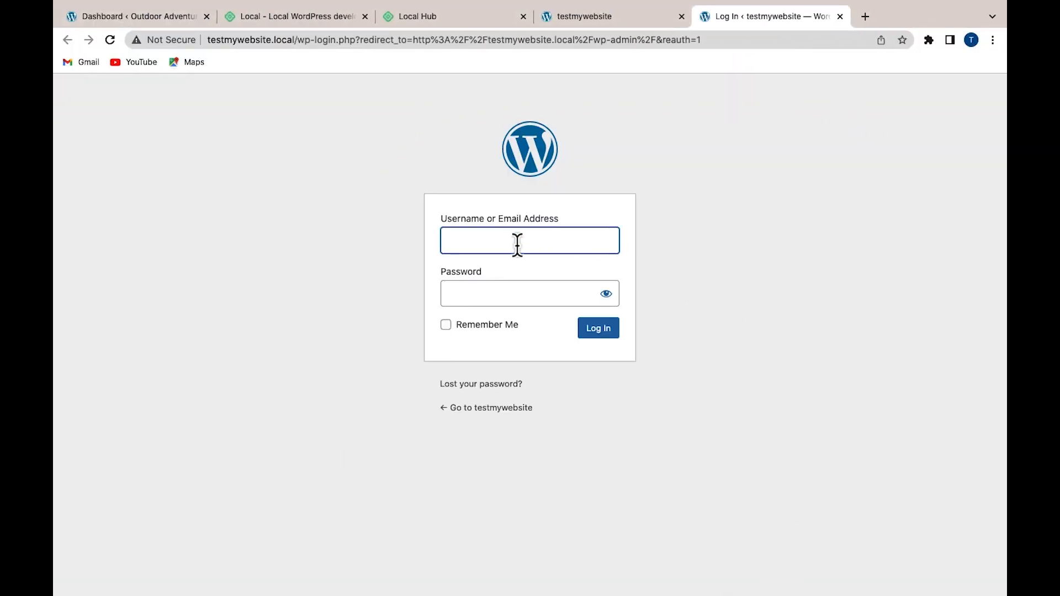
Log in to wp-login with the site's admin username and password
left_click(400, 250)
left_click(455, 241)
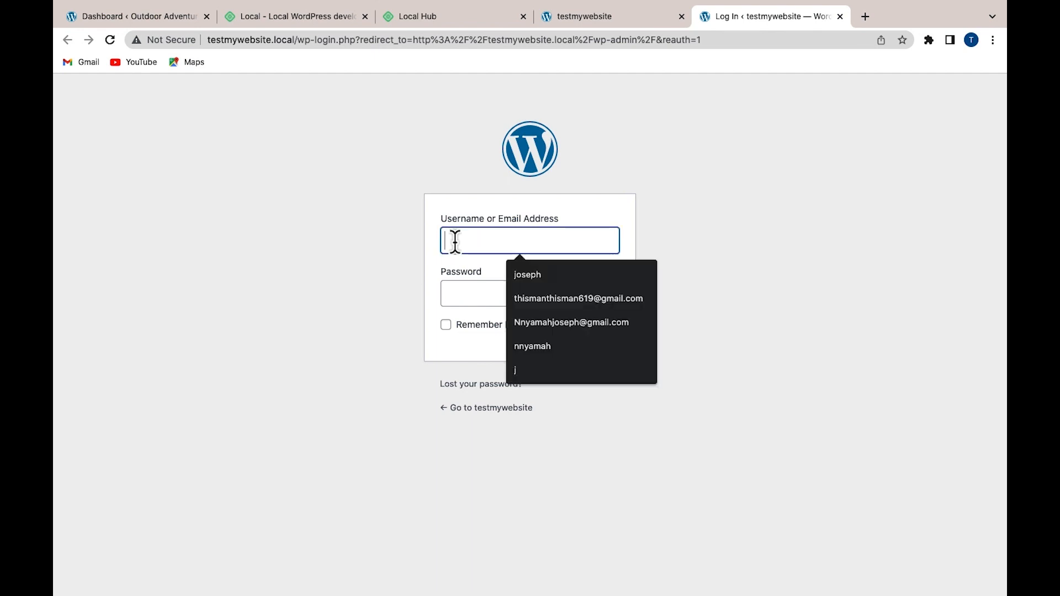
left_click(362, 266)
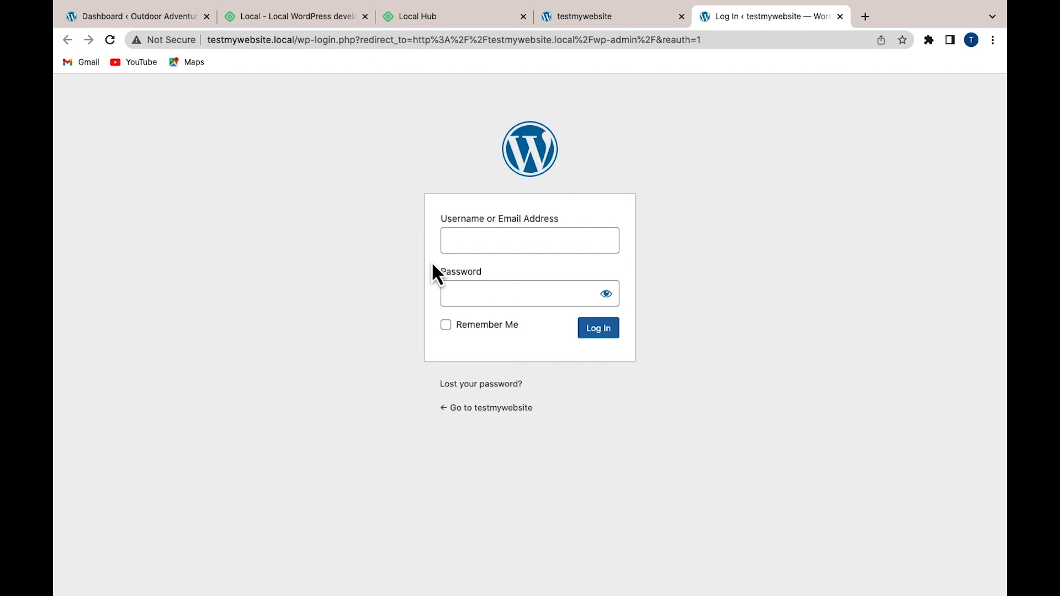
left_click(480, 240)
type("myadmin")
double_click(531, 242)
key("BackSpace")
type("myadmin")
left_click(465, 295)
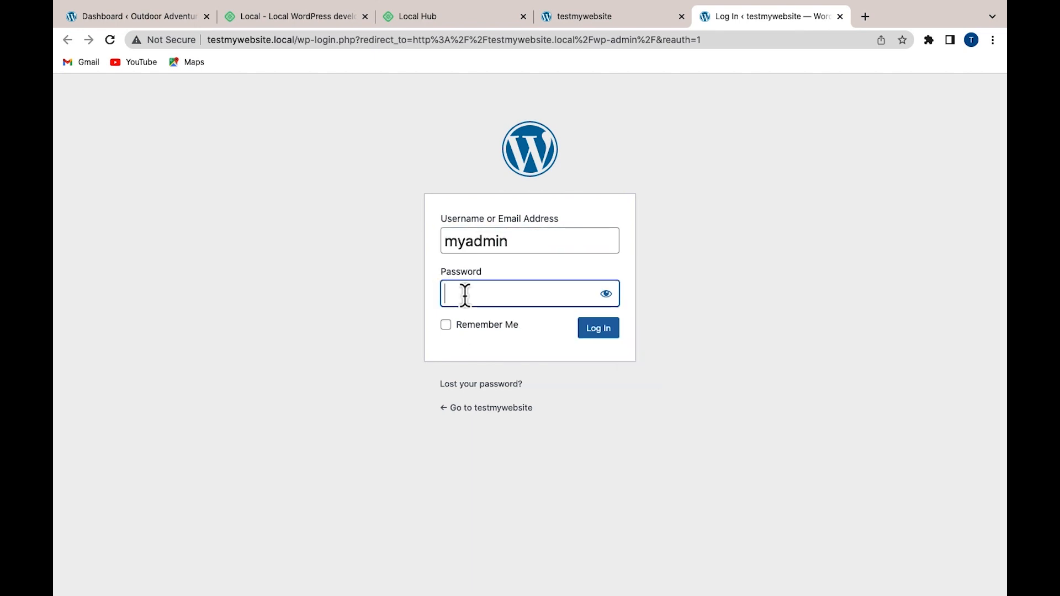
type("•••••••")
key("Return")
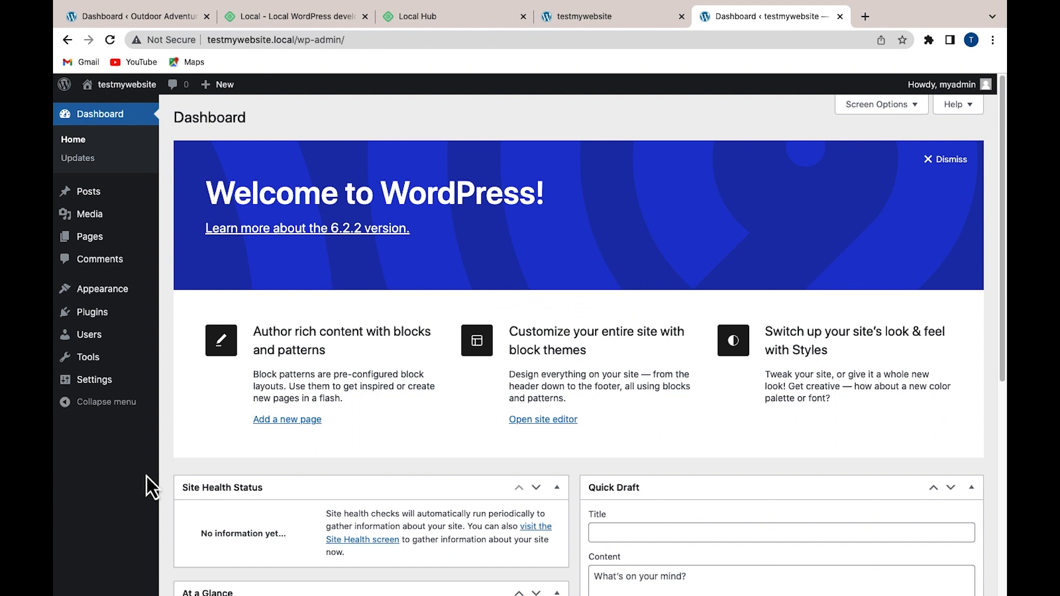
Go to Appearance > Themes and on to the Add New Themes page
mouse_move(101, 303)
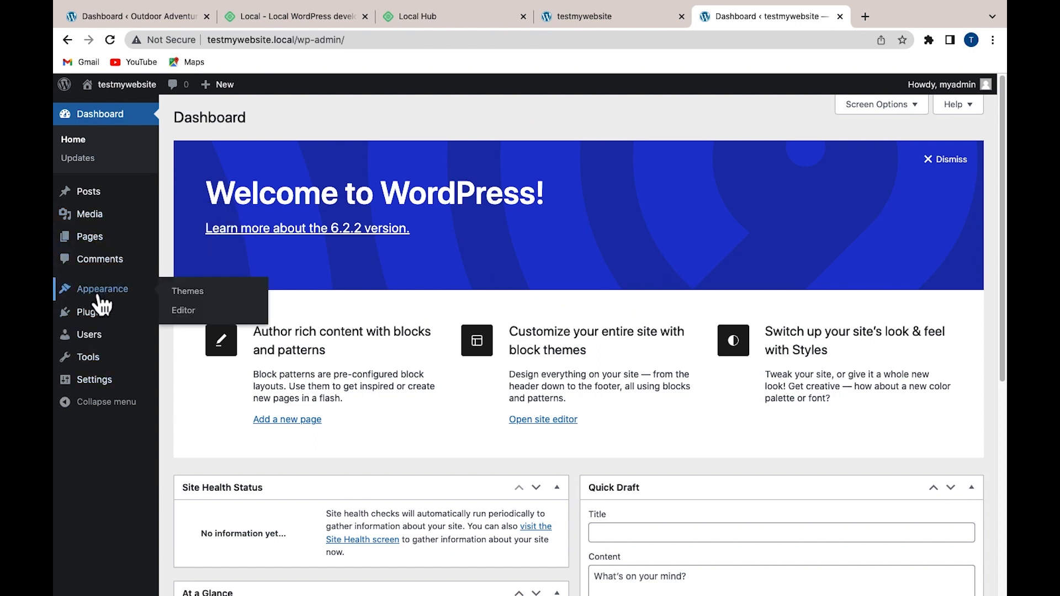
left_click(225, 300)
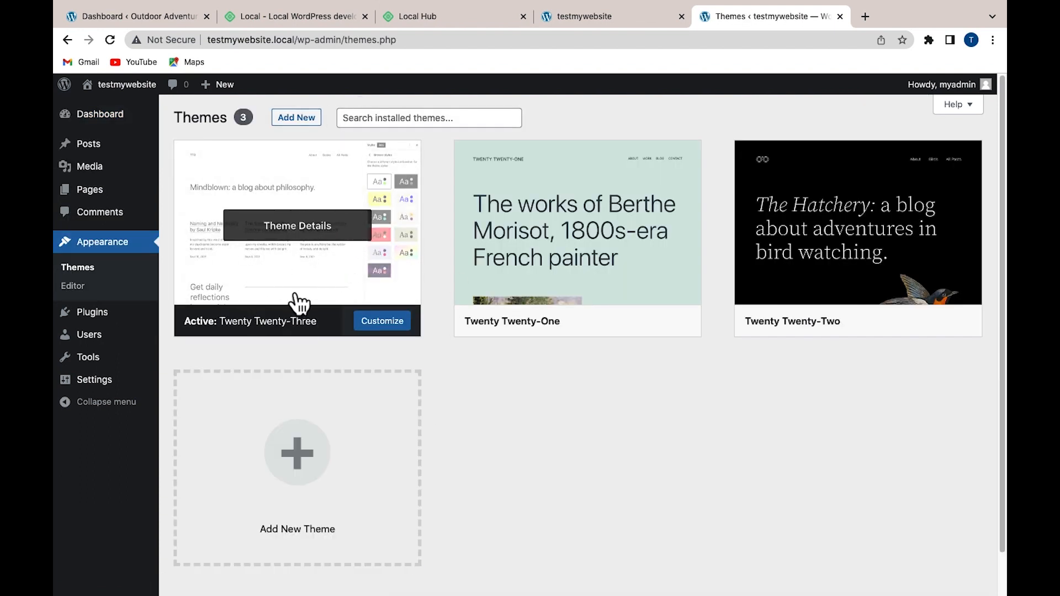
left_click(379, 117)
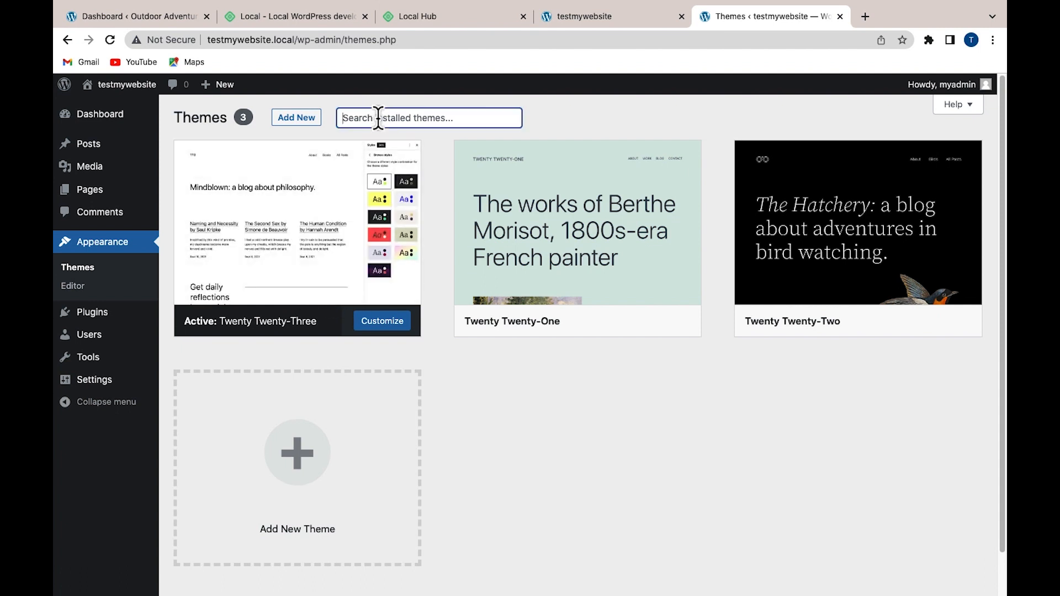
left_click(294, 119)
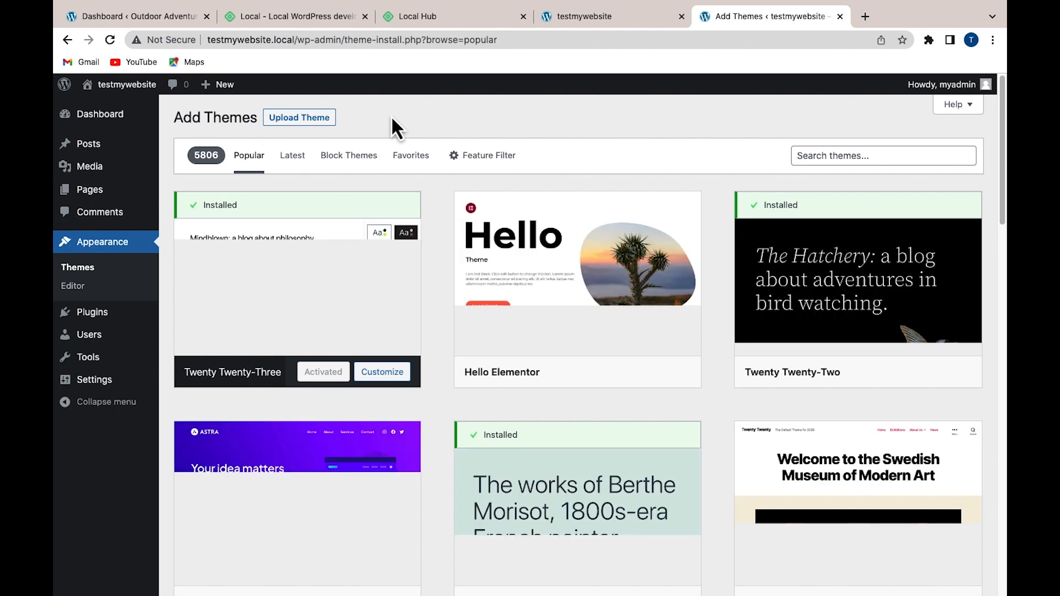
Install the Astra theme and activate it
mouse_move(356, 326)
scroll(357, 331, "down", 3)
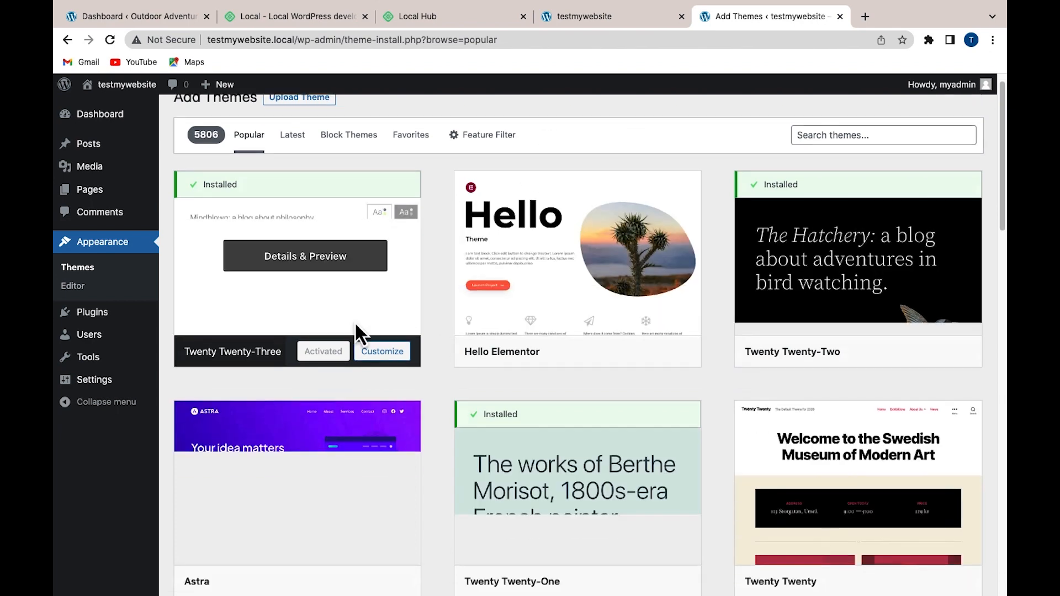
left_click(338, 469)
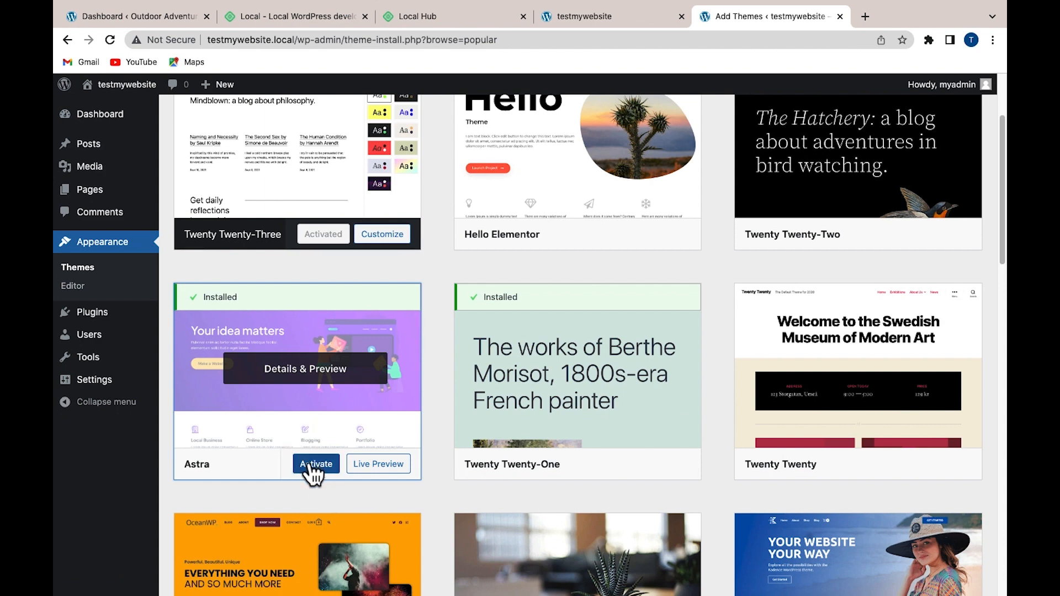
left_click(314, 469)
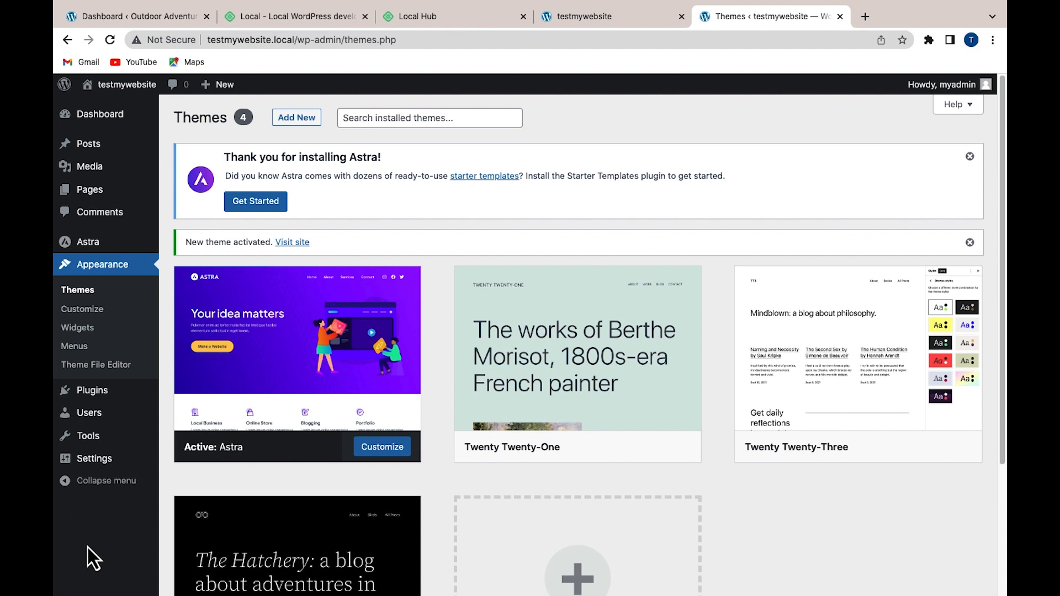
From Plugins > Add New, install Classic Editor and activate it
mouse_move(104, 393)
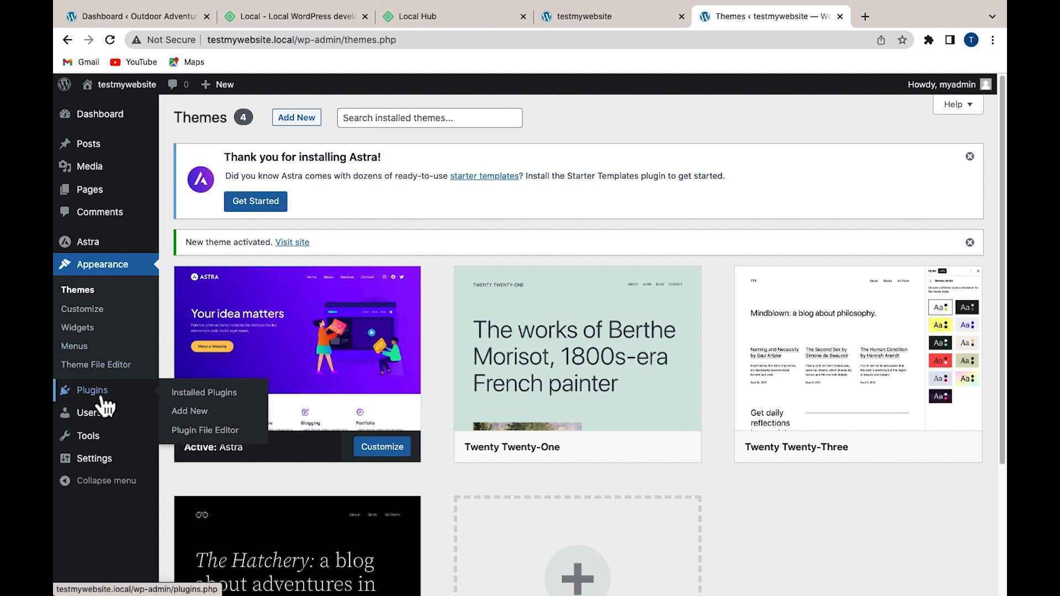
left_click(206, 417)
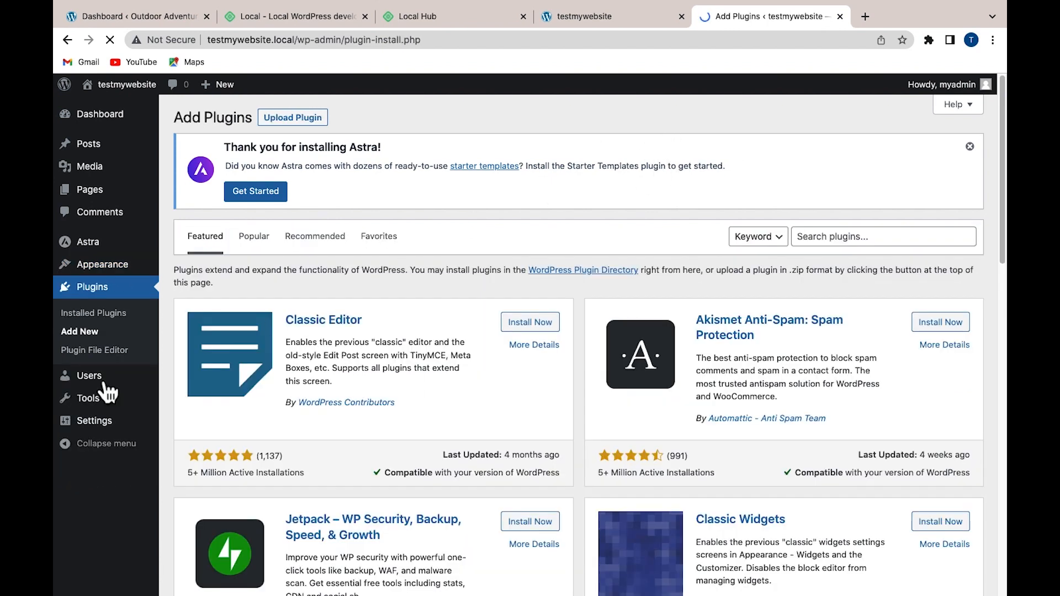
left_click(534, 327)
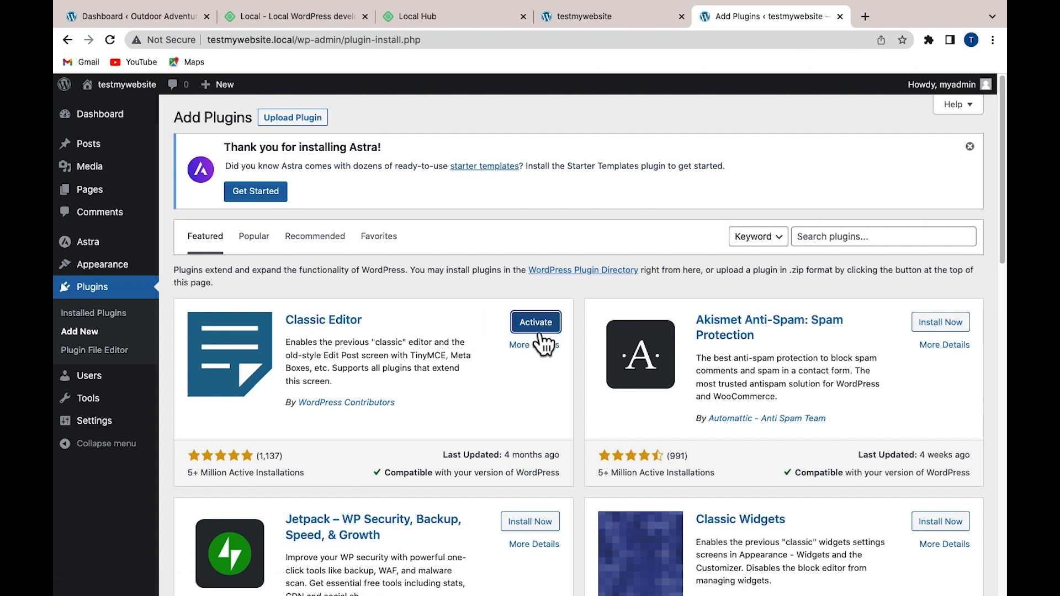
left_click(539, 332)
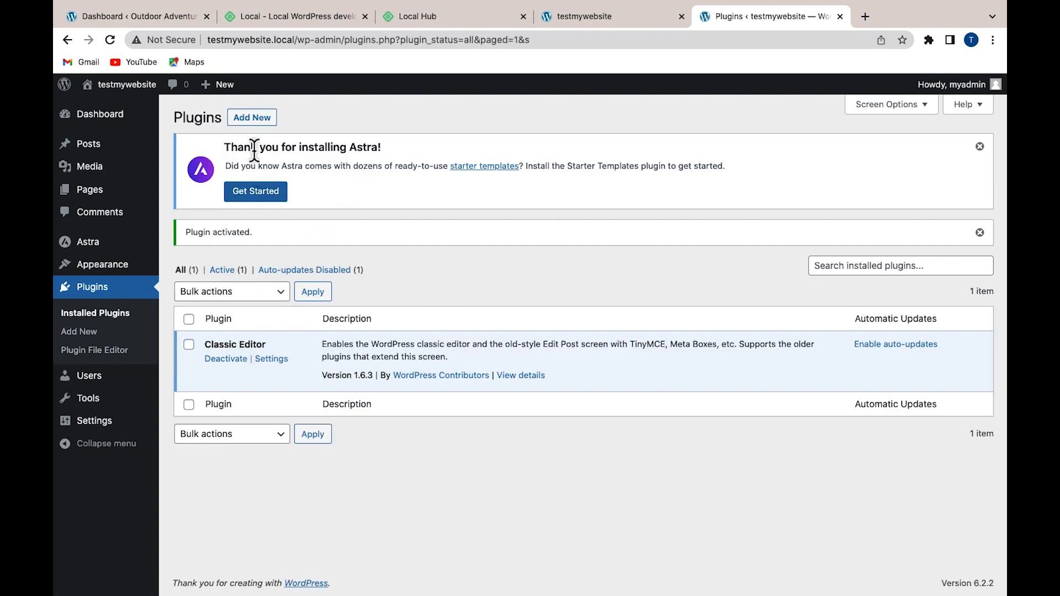
Start Astra Starter Templates, choose Elementor as page builder, and pick the Love Nature template
left_click(269, 196)
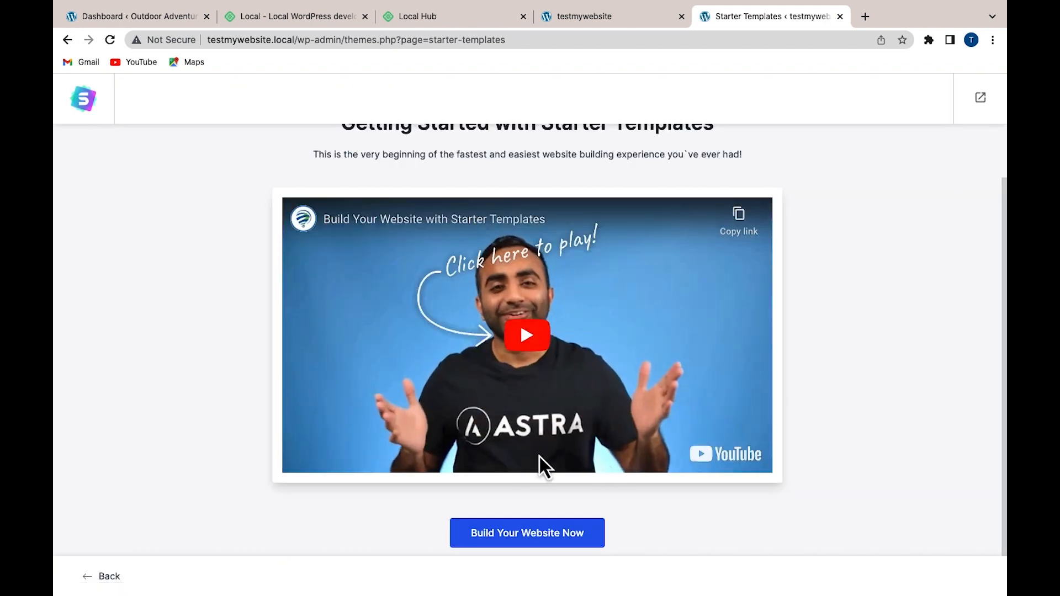
left_click(517, 536)
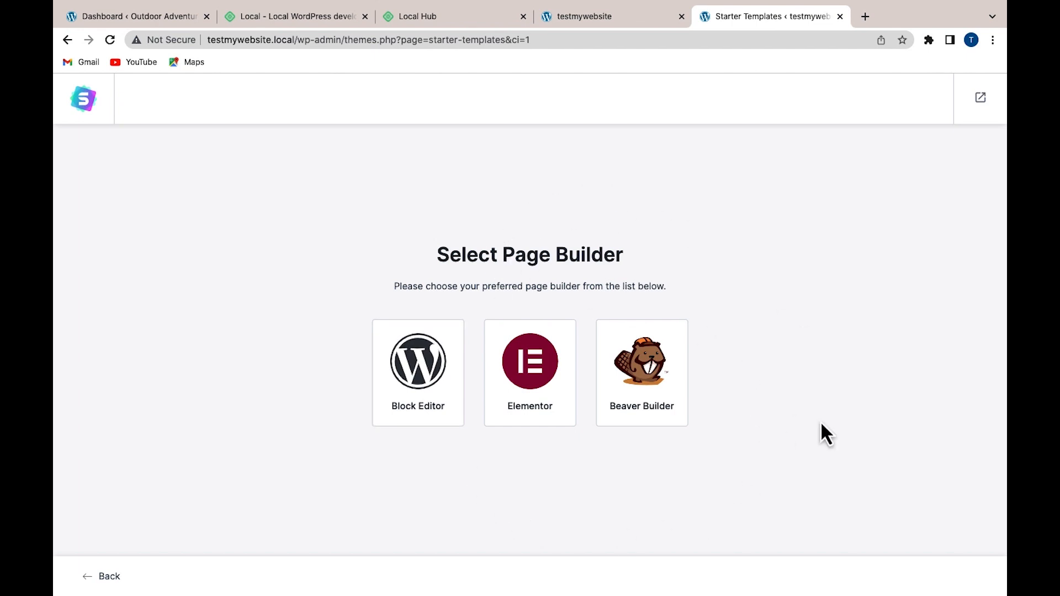
left_click(540, 386)
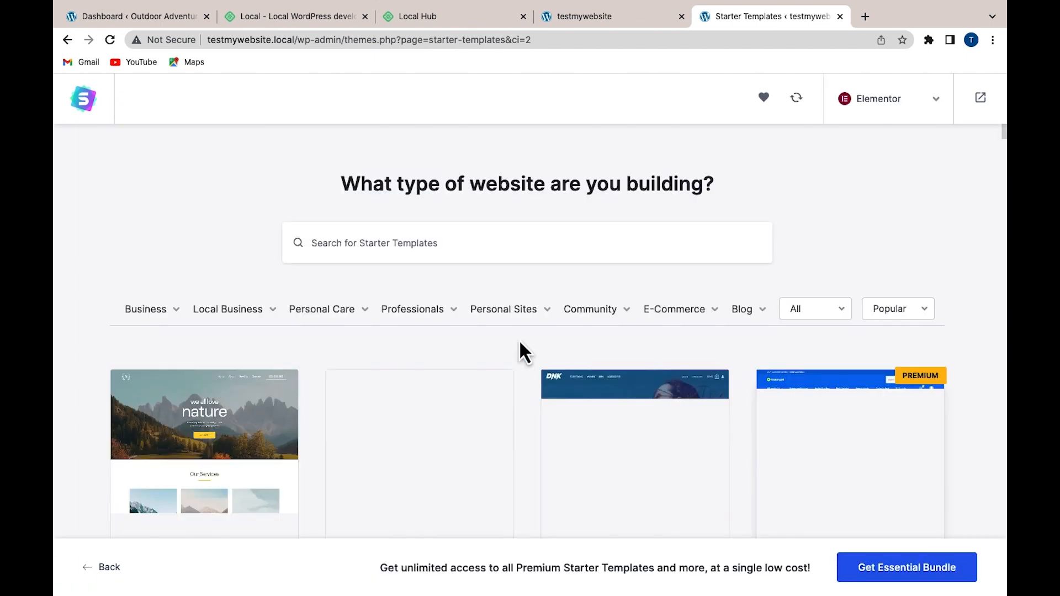
scroll(147, 355, "down", 5)
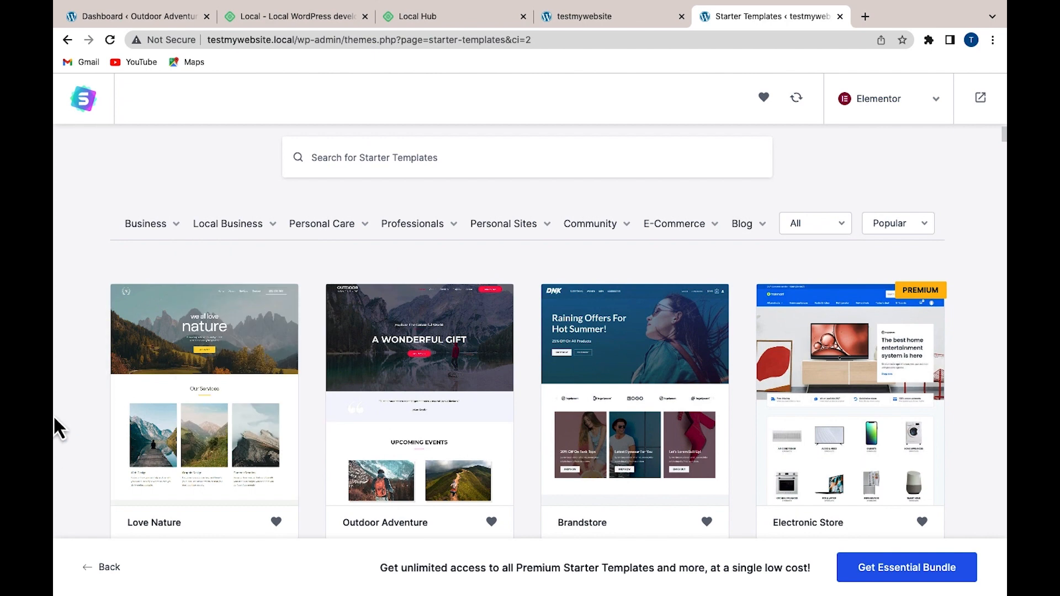
scroll(55, 411, "up", 2)
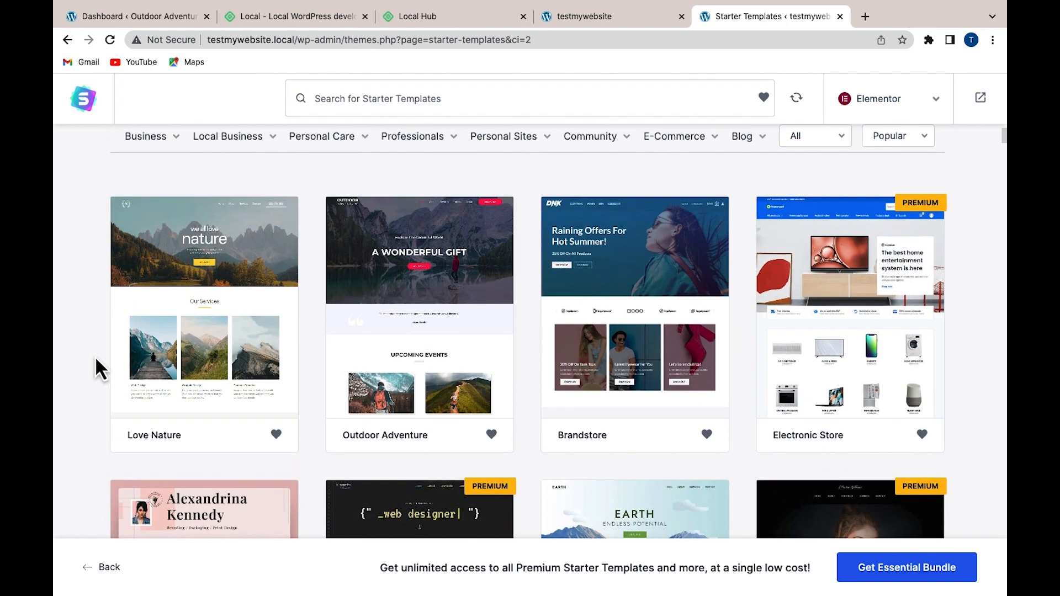
left_click(203, 276)
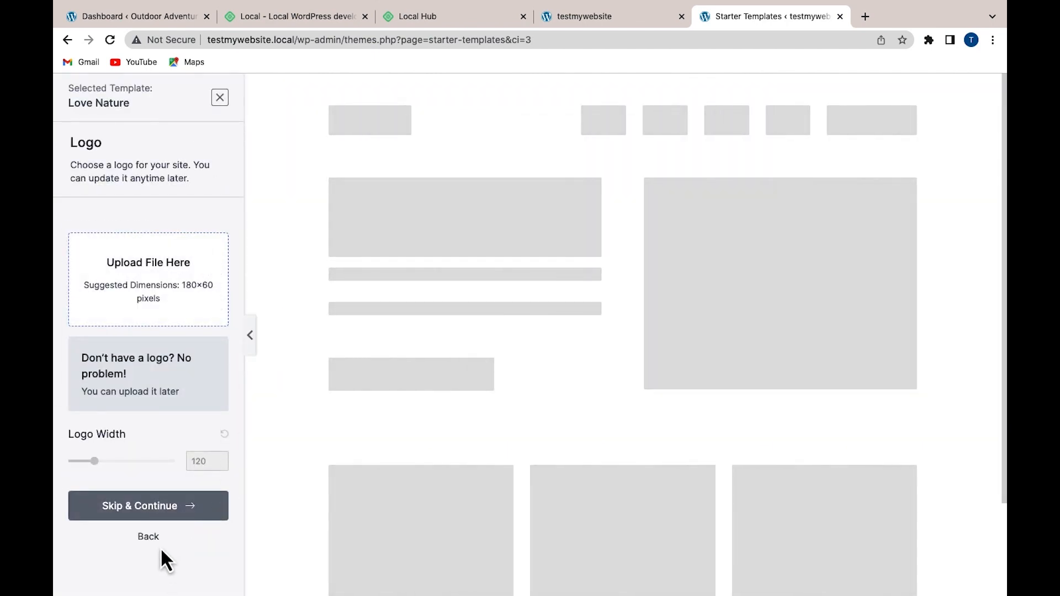
Skip the logo, keep default colours and fonts, and submit to build the website
left_click(152, 519)
scroll(151, 522, "down", 3)
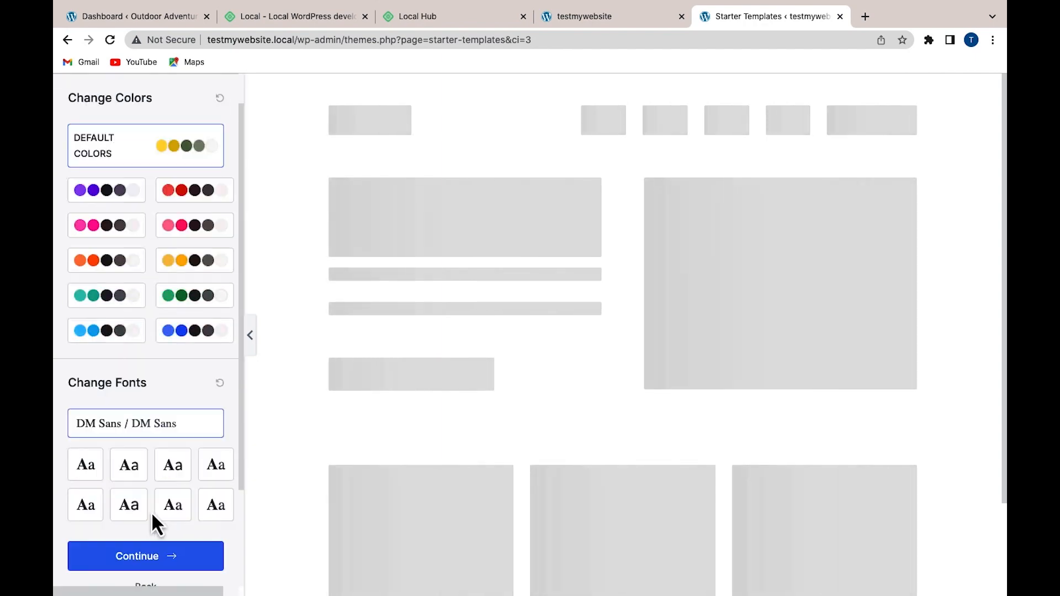
left_click(131, 529)
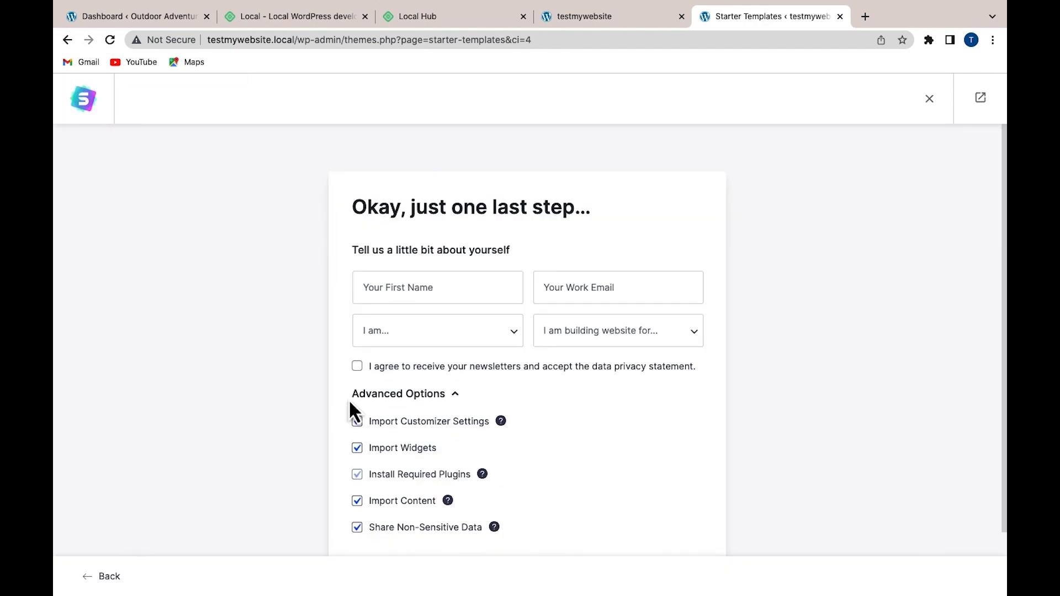
scroll(387, 420, "down", 2)
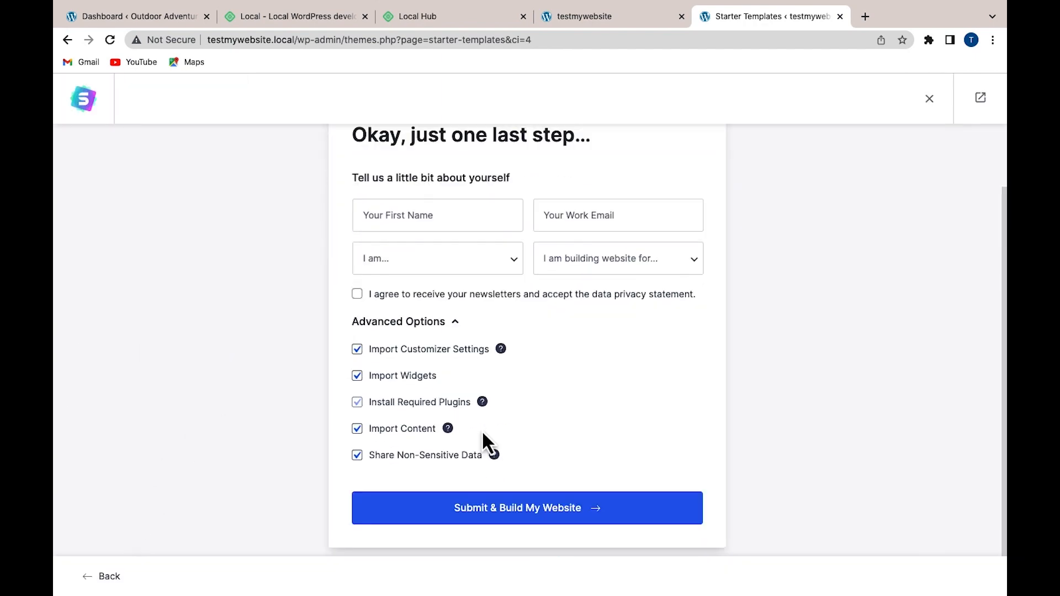
left_click(543, 509)
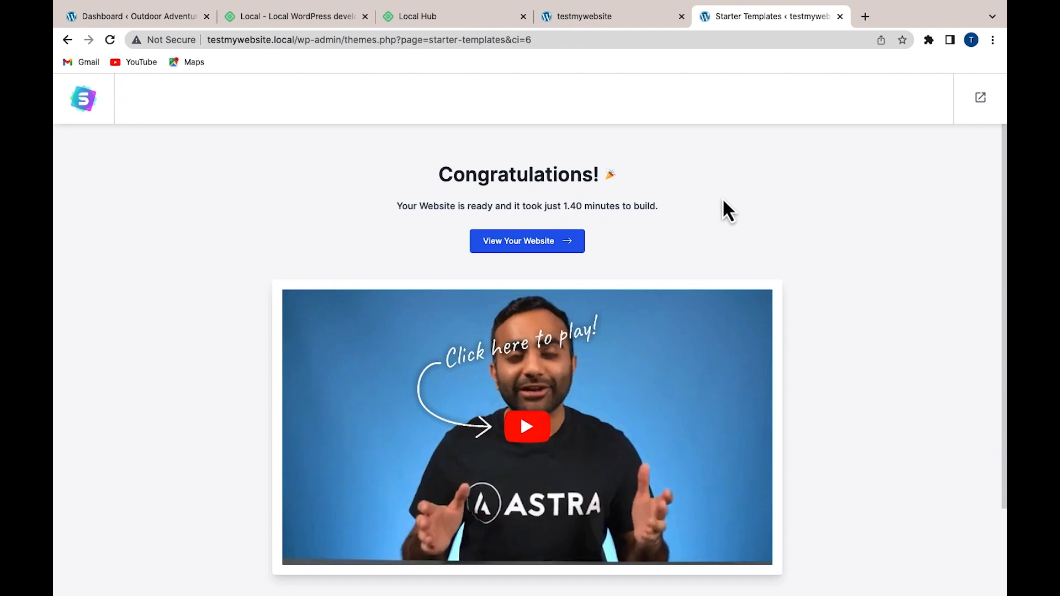
Reload the testmywebsite tab and scroll through the new Love Nature home page
left_click(608, 17)
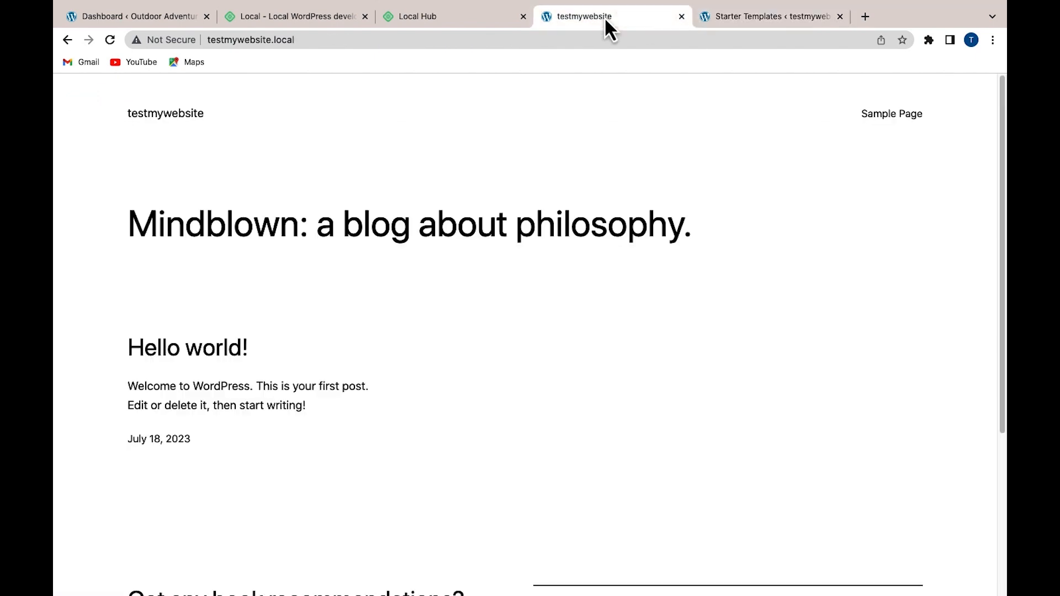
left_click(111, 41)
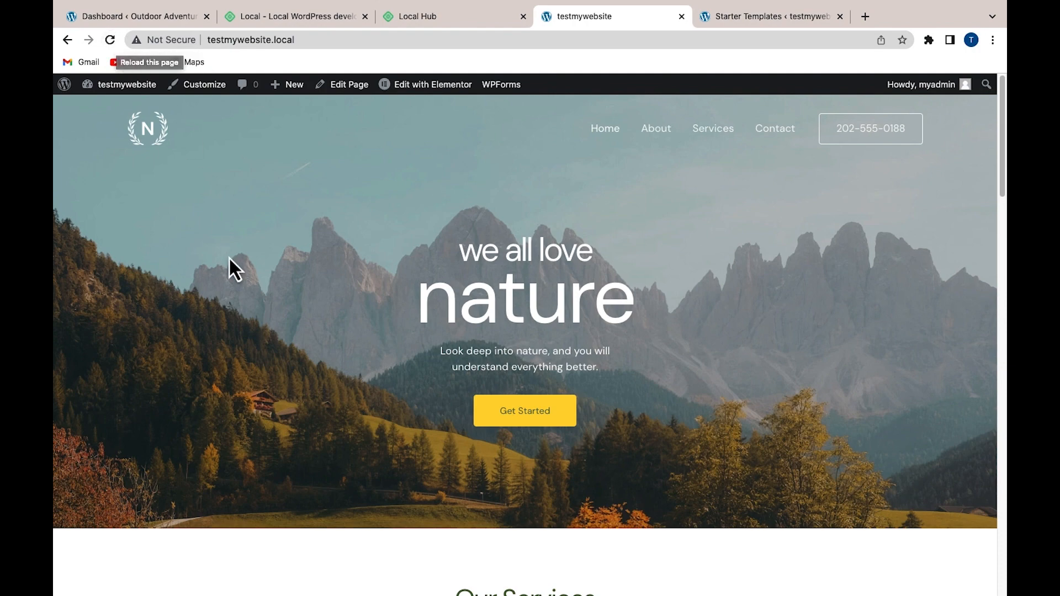
scroll(229, 258, "down", 10)
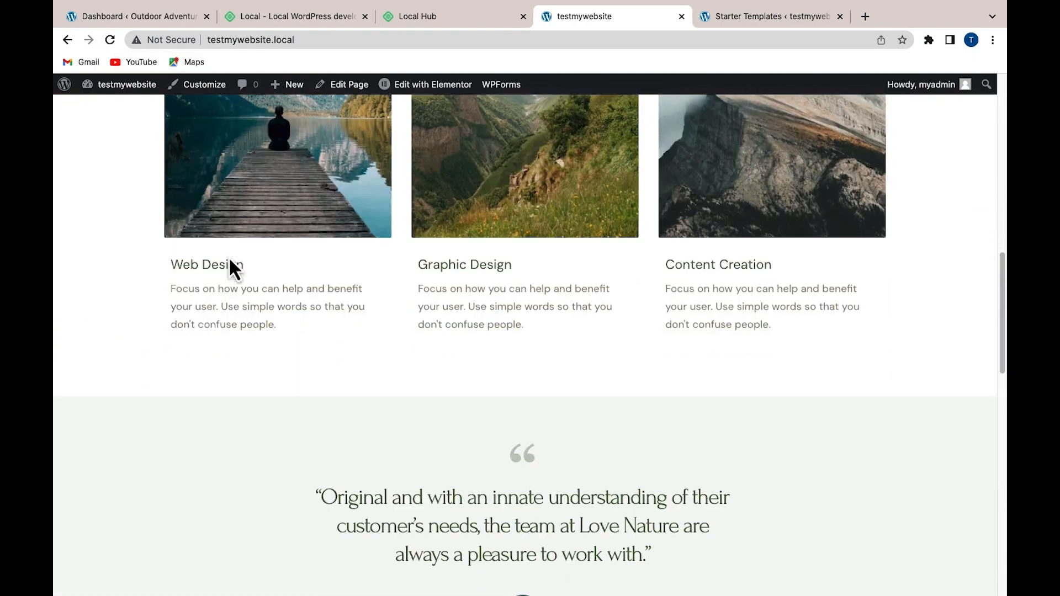
scroll(230, 261, "down", 3)
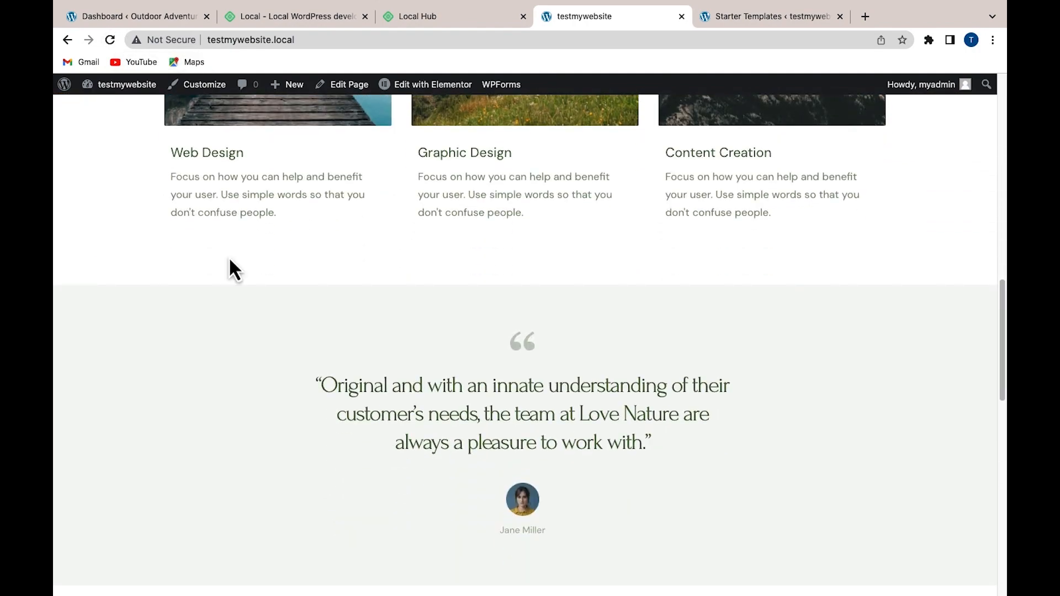
scroll(229, 260, "up", 13)
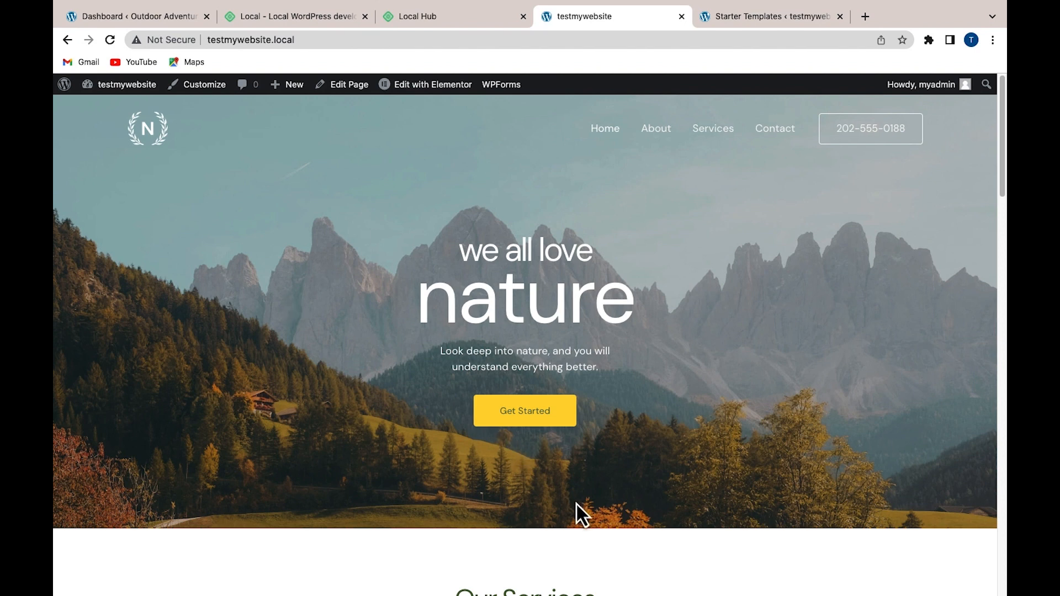
Back in Local, stop testmywebsite and then start it again
left_click(575, 570)
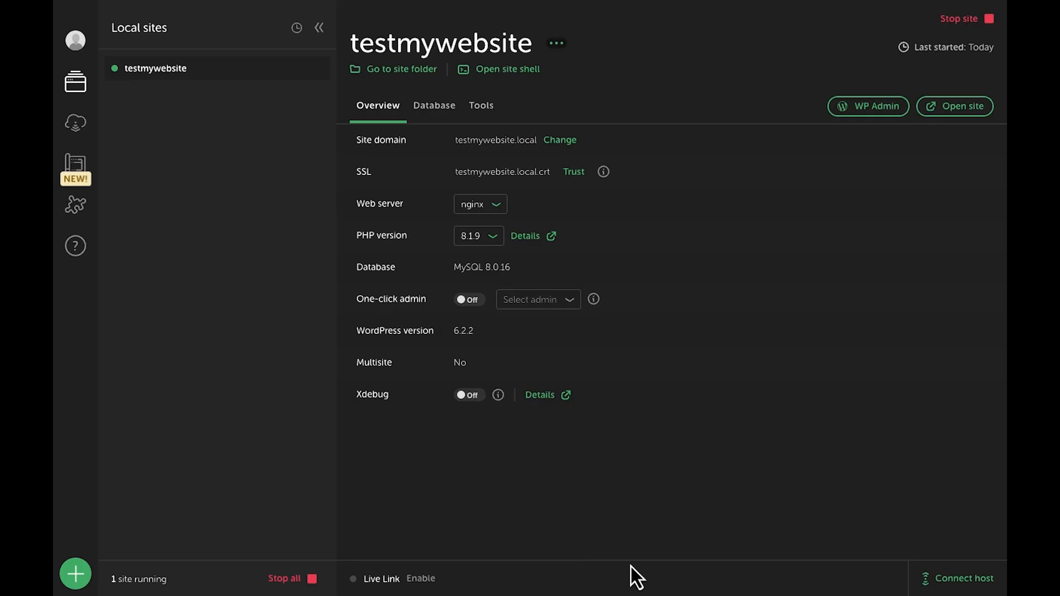
left_click(967, 19)
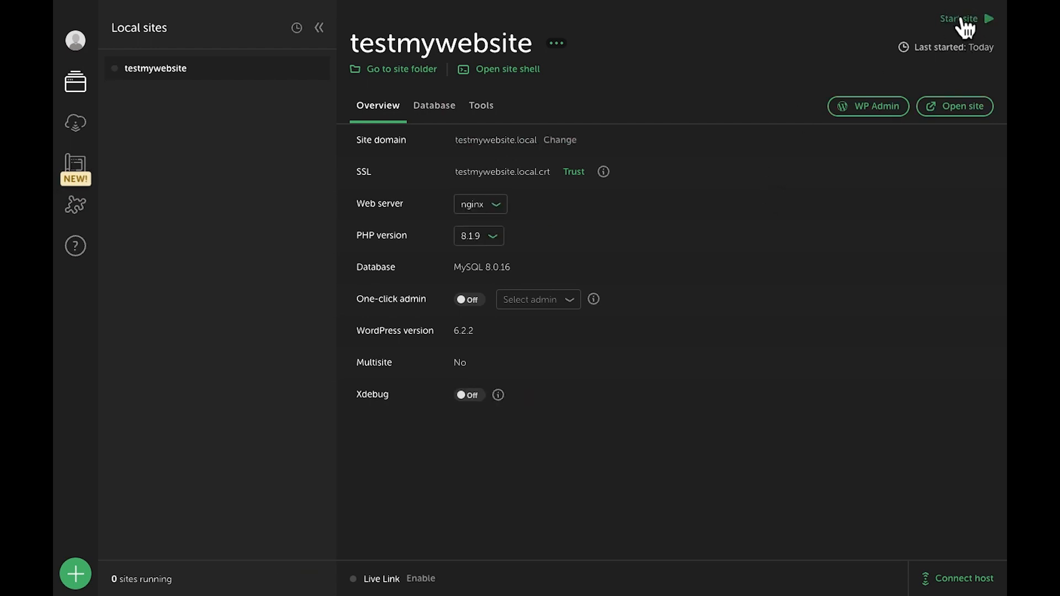
left_click(962, 18)
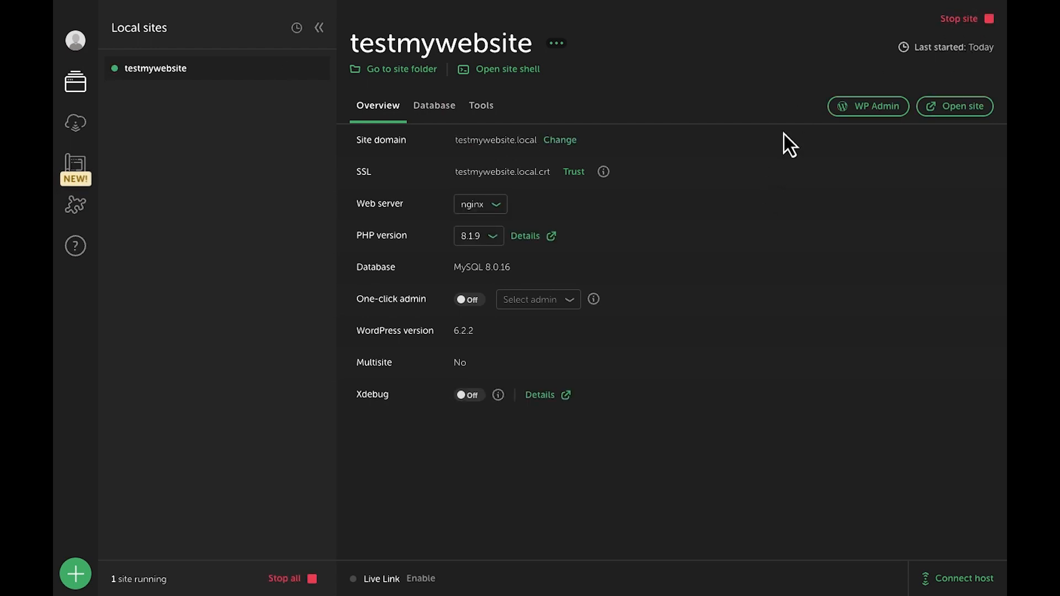